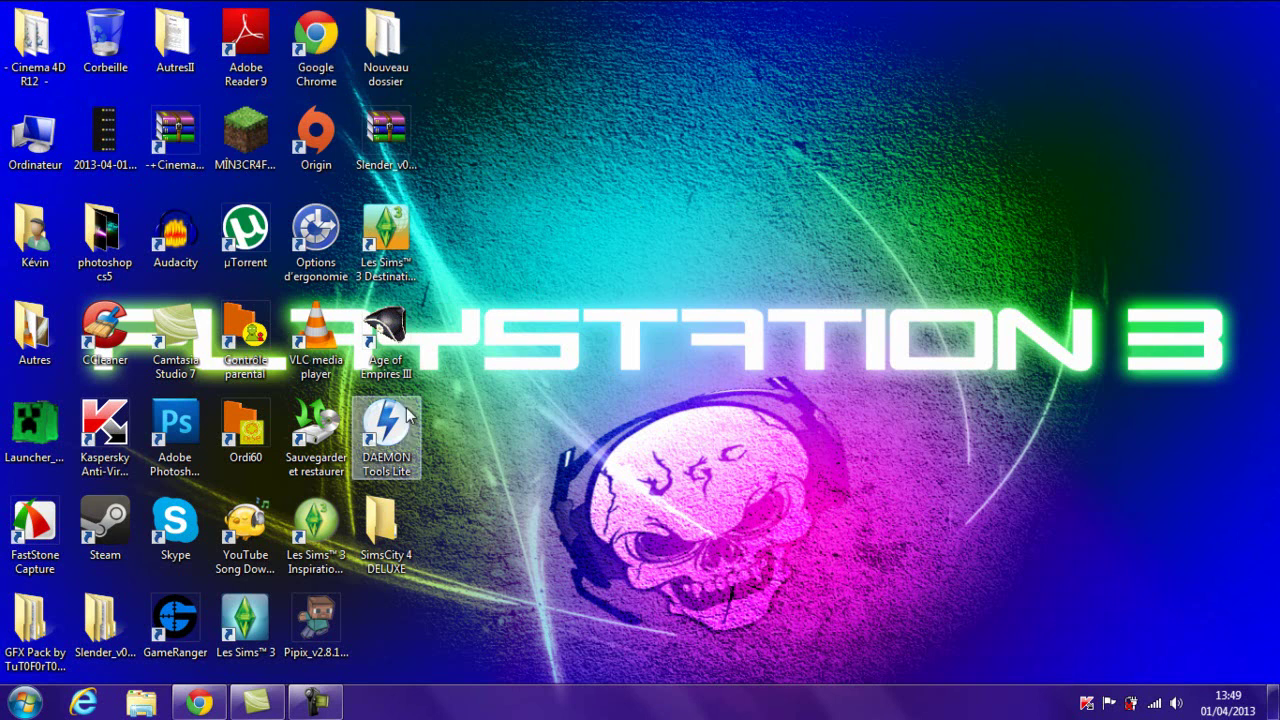
{"action": "left_click", "coordinate": [388, 425]}
{"action": "left_click", "coordinate": [316, 622]}
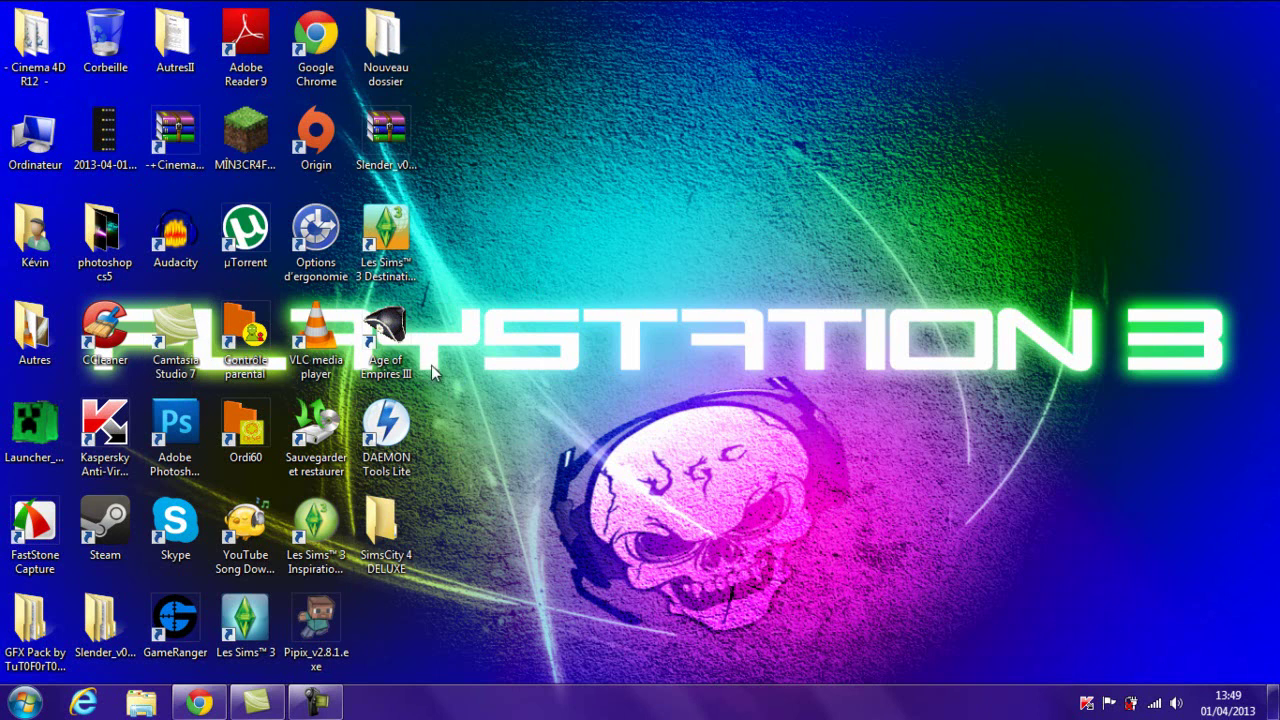
{"action": "left_click_drag", "start_coordinate": [467, 289], "coordinate": [1234, 384]}
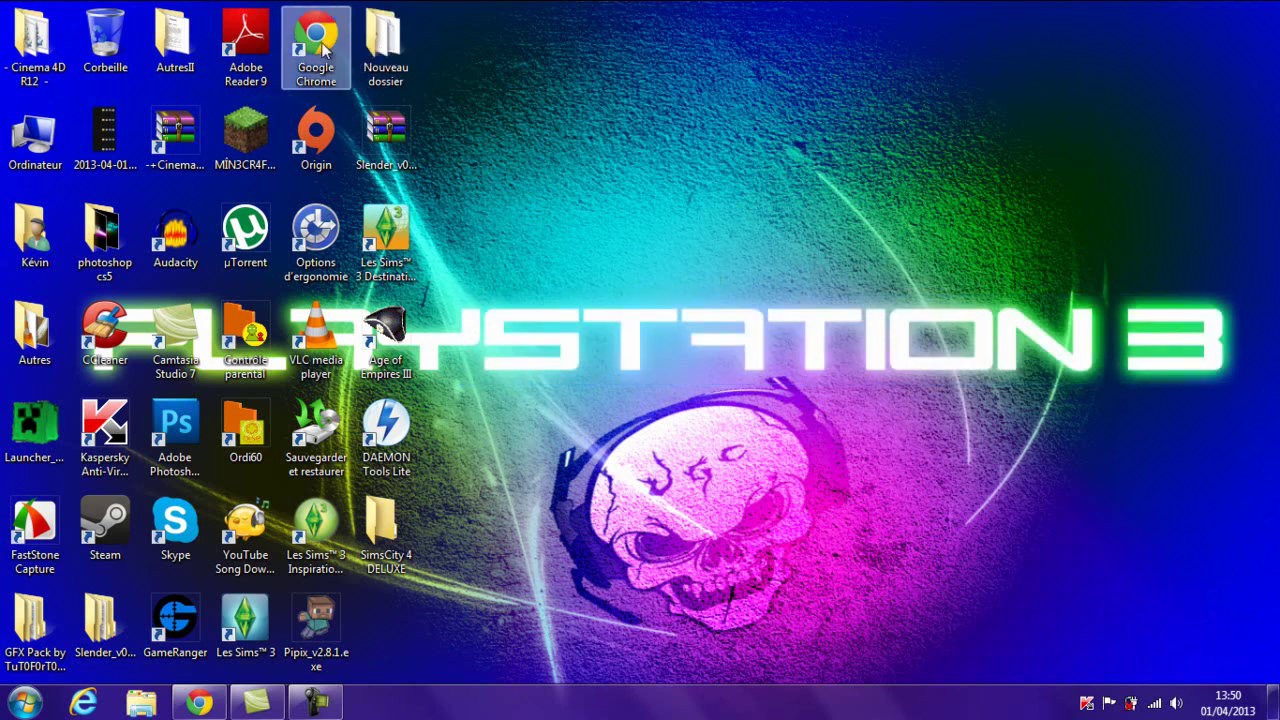
{"action": "left_click_drag", "start_coordinate": [421, 2], "coordinate": [412, 36]}
- Examine the sharing, security and customization properties of the desktop folder Nouveau dossier, including its folder picture chooser
{"action": "left_click", "coordinate": [398, 36]}
{"action": "right_click", "coordinate": [398, 36]}
{"action": "left_click", "coordinate": [463, 534]}
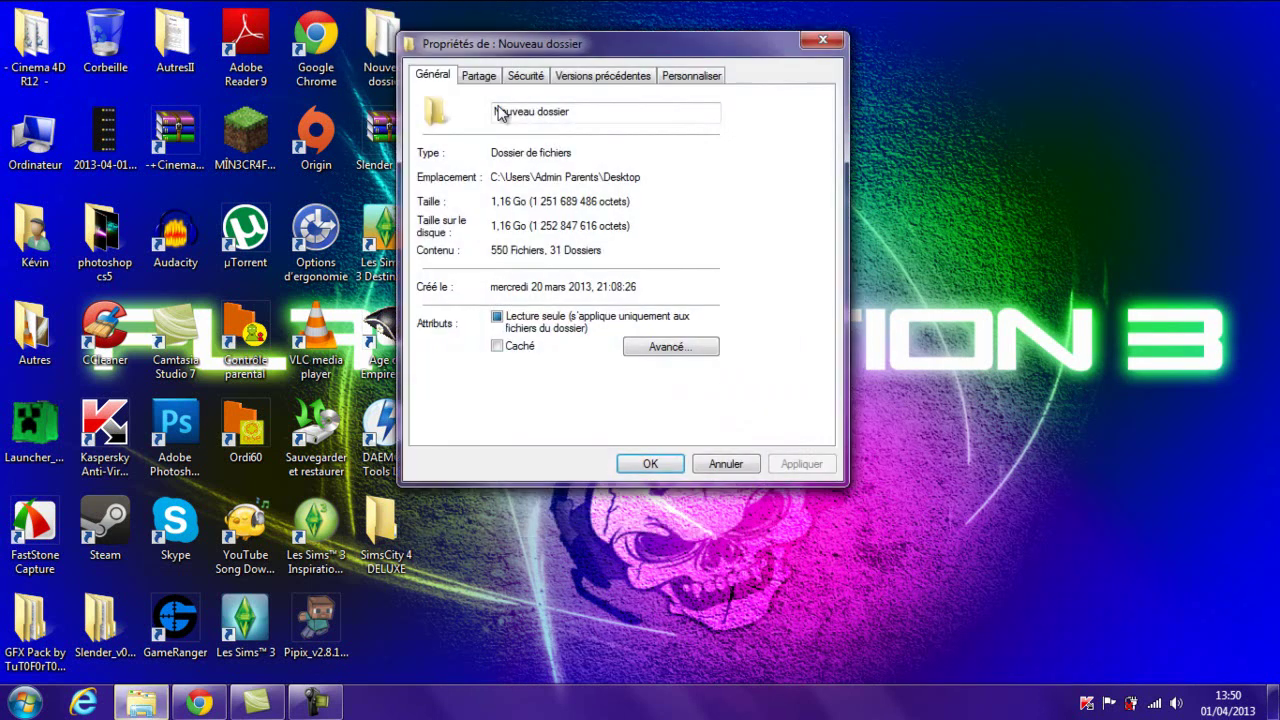
{"action": "left_click", "coordinate": [479, 75]}
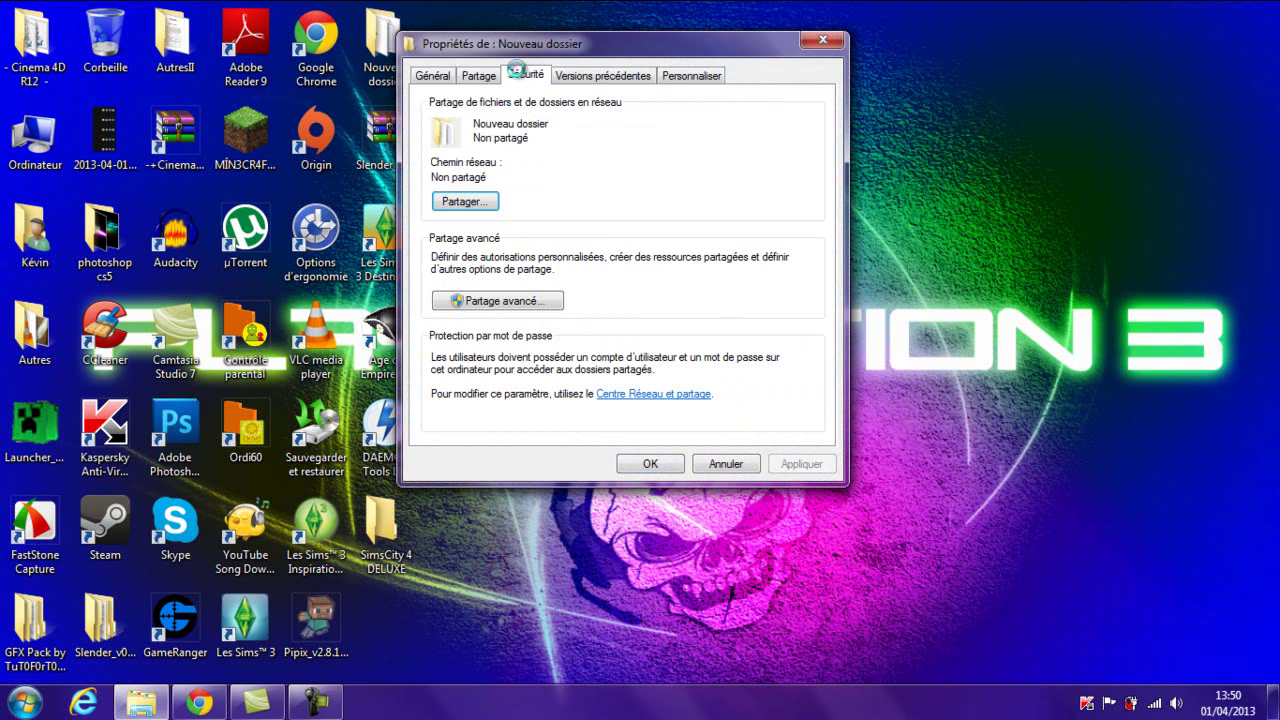
{"action": "left_click", "coordinate": [518, 77]}
{"action": "left_click", "coordinate": [698, 77]}
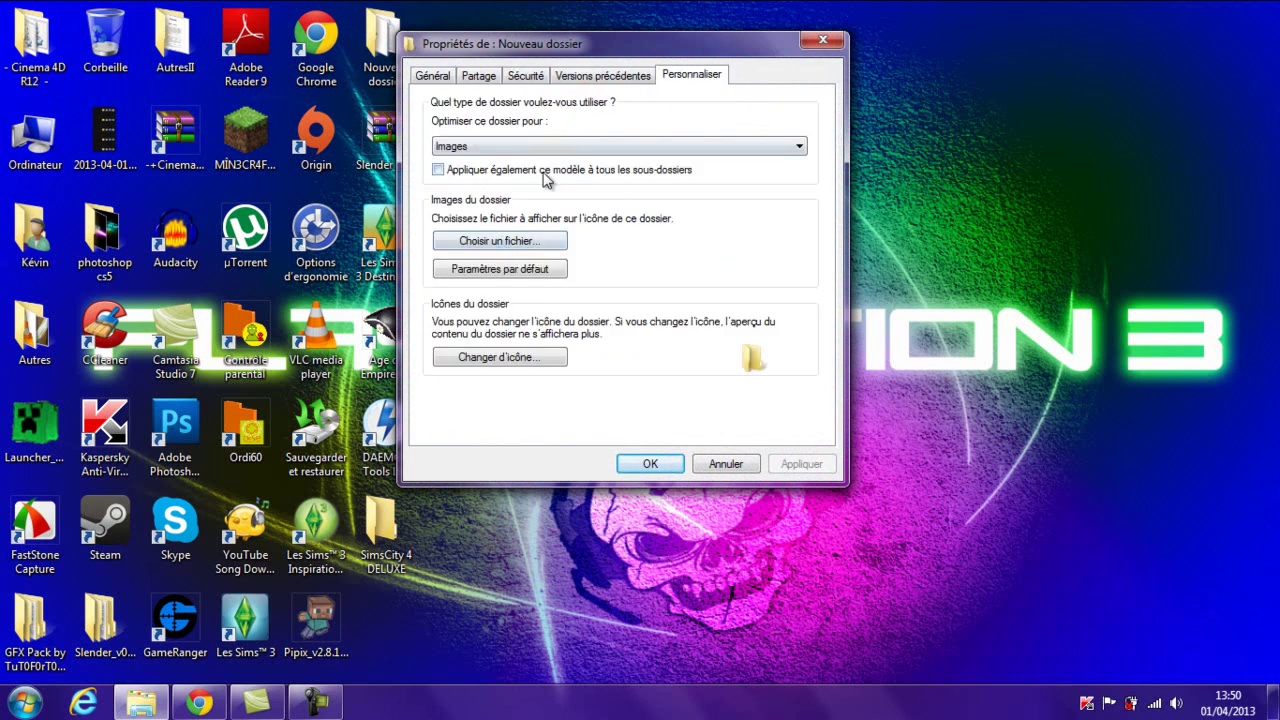
{"action": "left_click", "coordinate": [551, 146]}
{"action": "left_click", "coordinate": [545, 188]}
{"action": "left_click", "coordinate": [513, 245]}
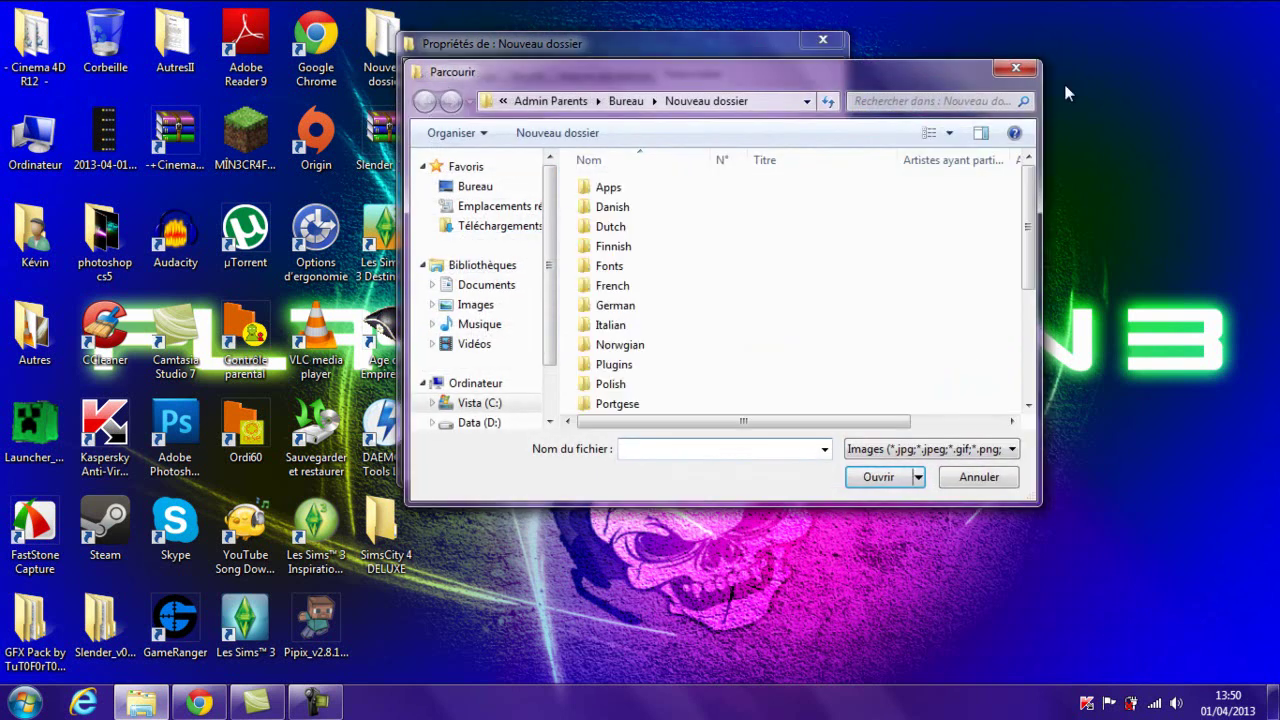
{"action": "left_click", "coordinate": [1016, 68]}
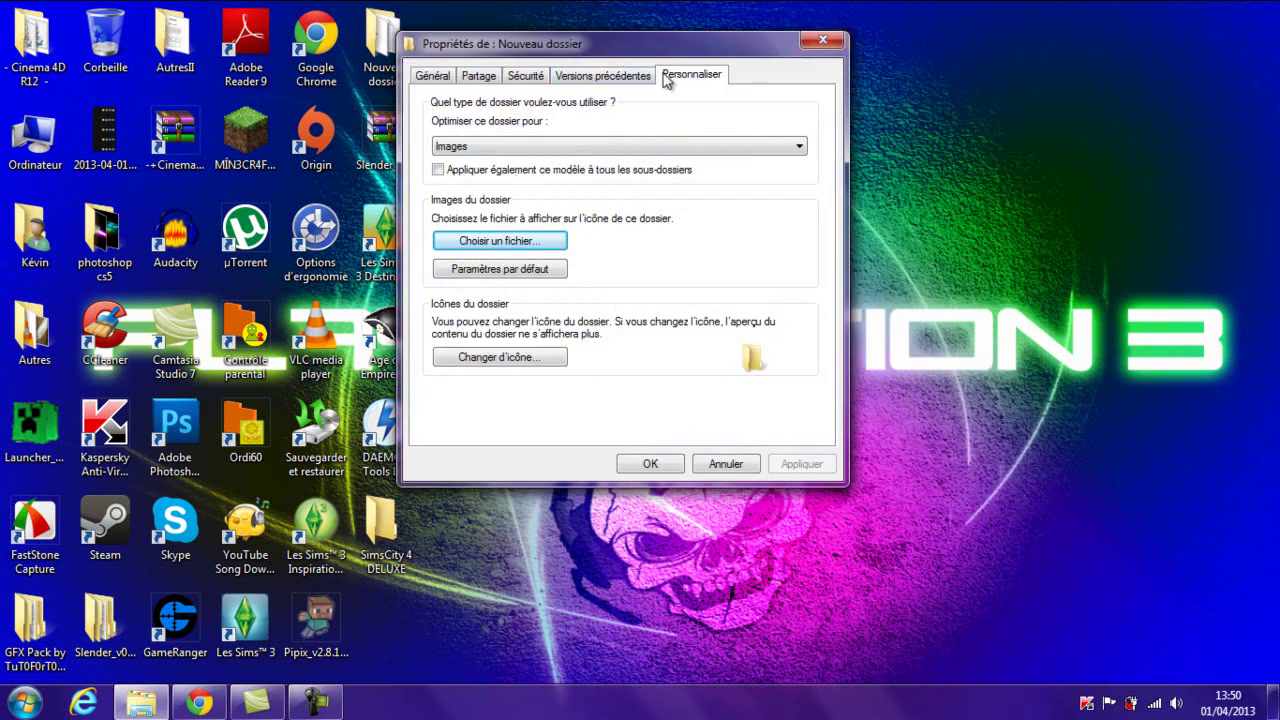
{"action": "left_click", "coordinate": [822, 41]}
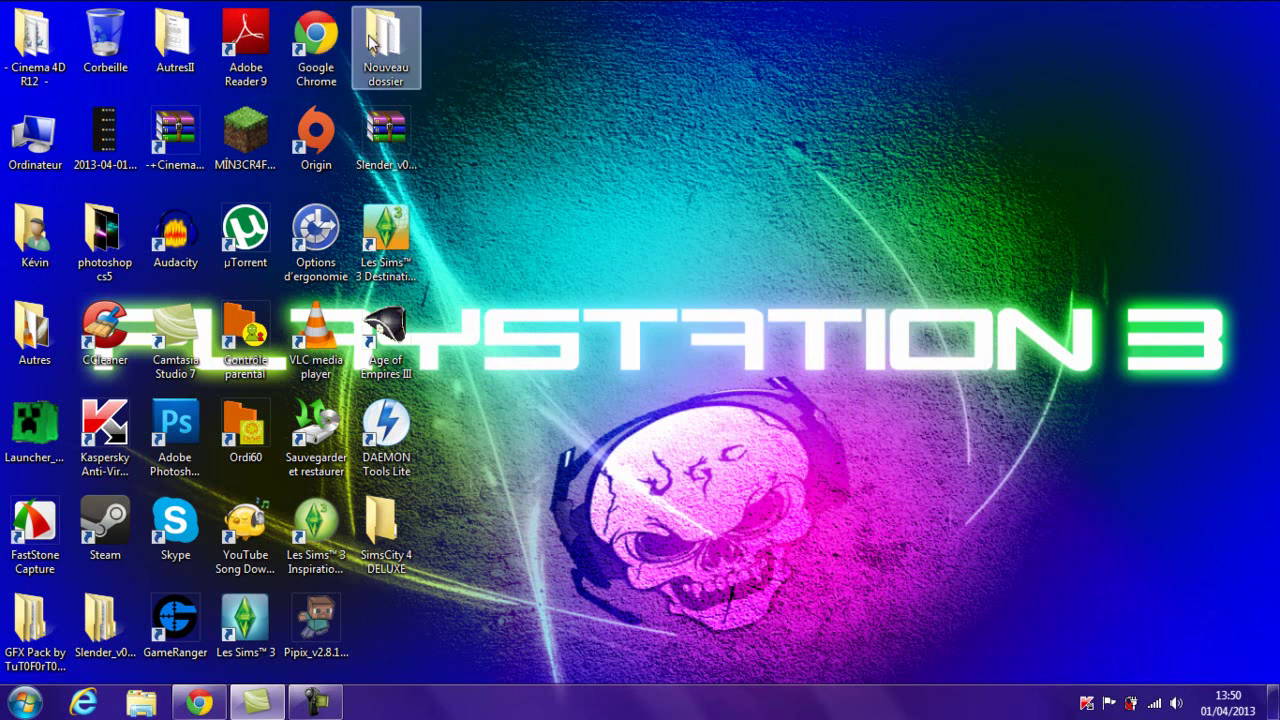
- Set tsglogo.jpg from the desktop's photoshop cs5 folder as the folder picture of Nouveau dossier and confirm its properties
{"action": "right_click", "coordinate": [370, 38]}
{"action": "left_click", "coordinate": [433, 531]}
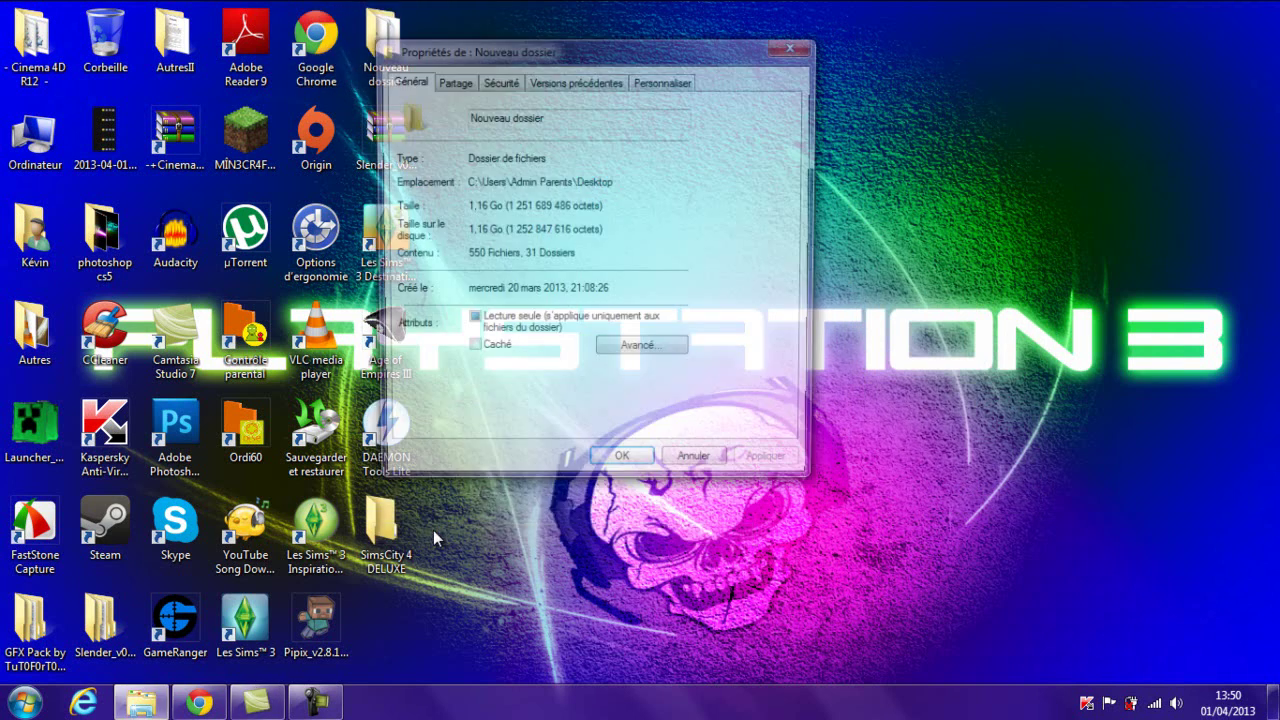
{"action": "left_click", "coordinate": [680, 88]}
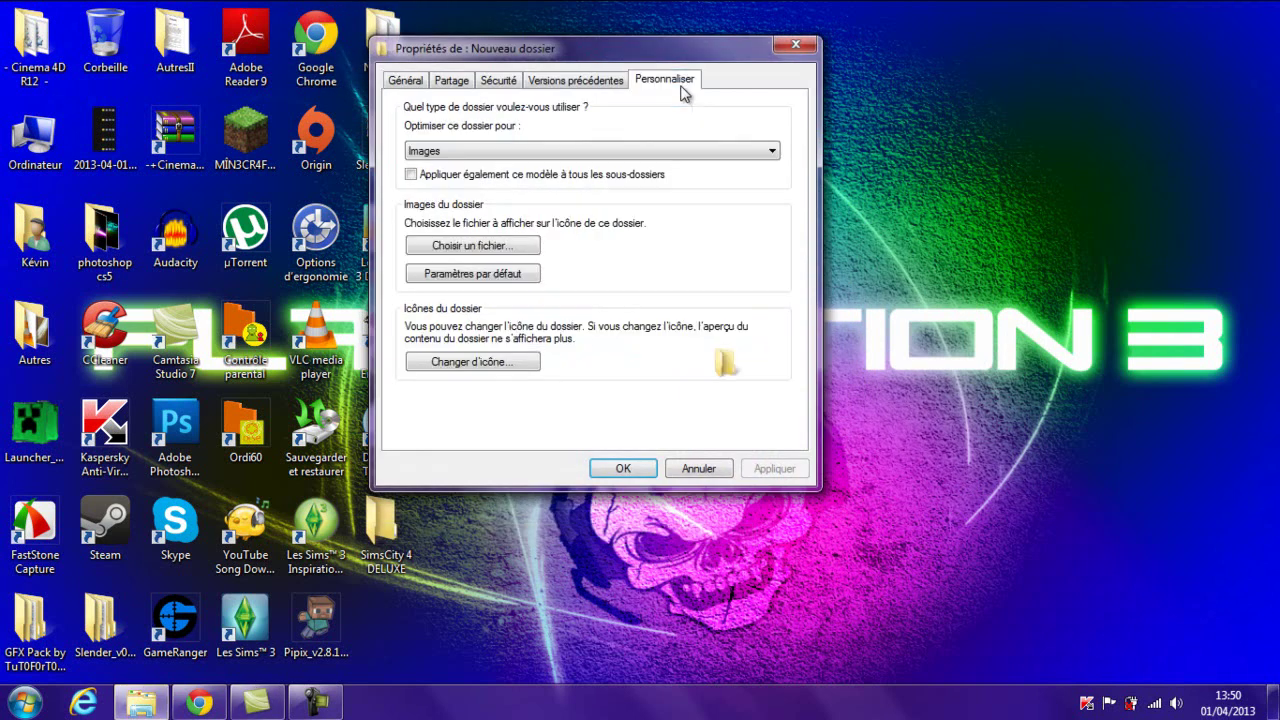
{"action": "left_click", "coordinate": [513, 246]}
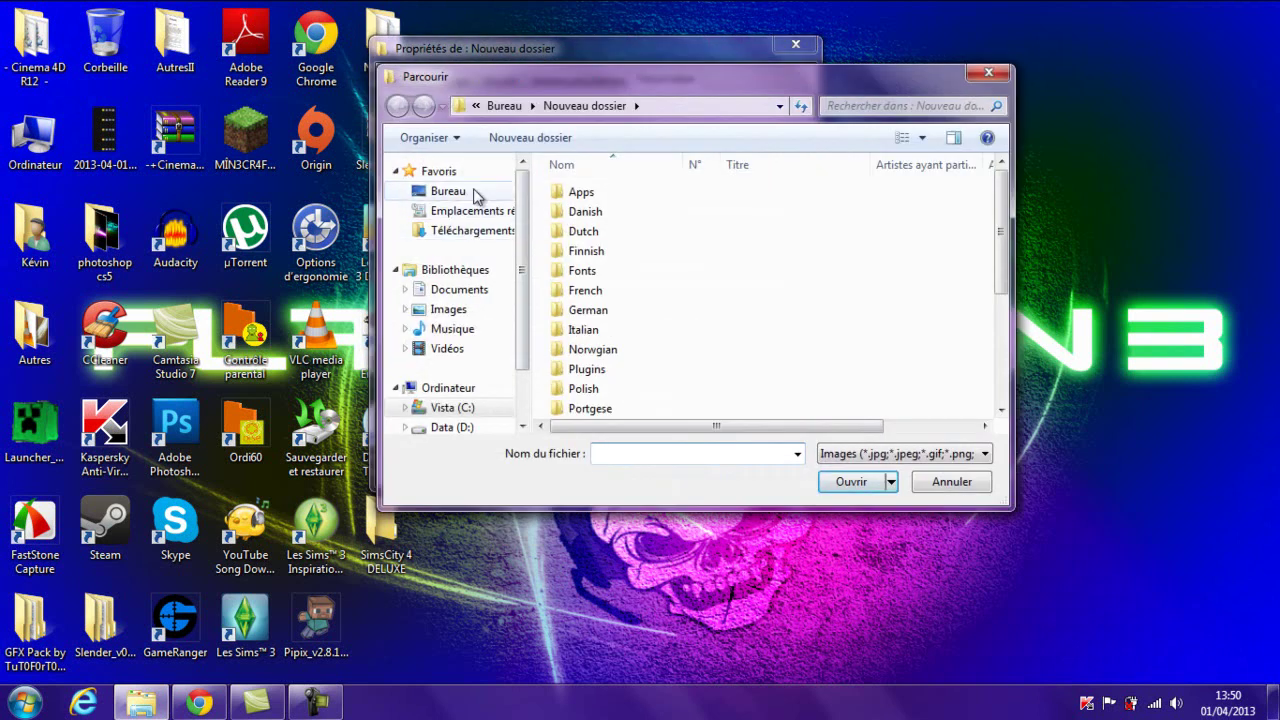
{"action": "left_click", "coordinate": [474, 195]}
{"action": "left_click_drag", "start_coordinate": [987, 230], "coordinate": [995, 330]}
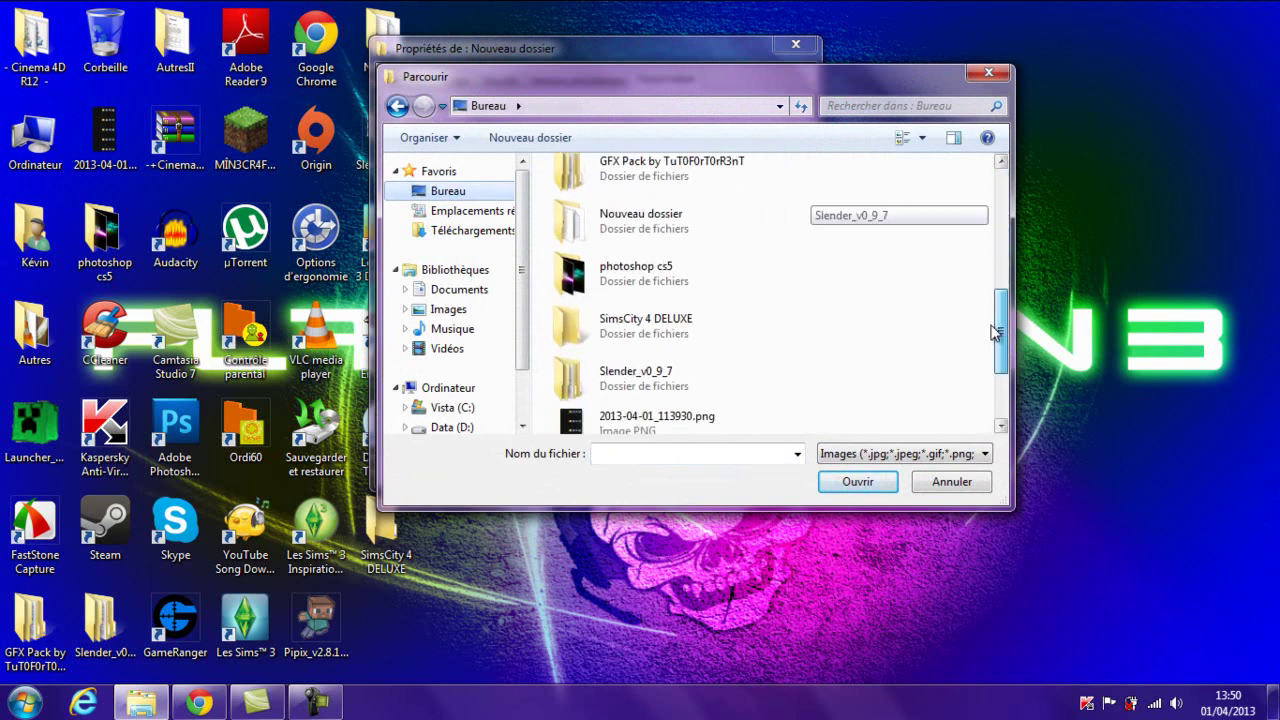
{"action": "double_click", "coordinate": [712, 280]}
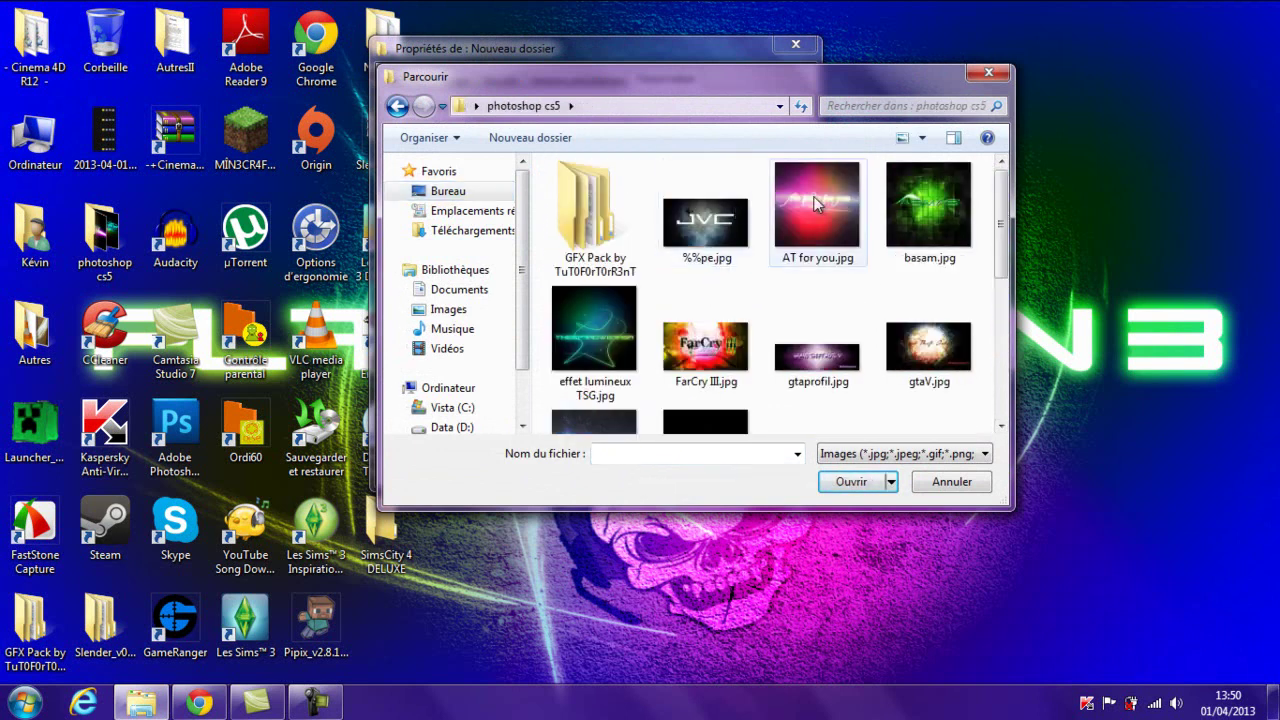
{"action": "left_click_drag", "start_coordinate": [1000, 194], "coordinate": [981, 331]}
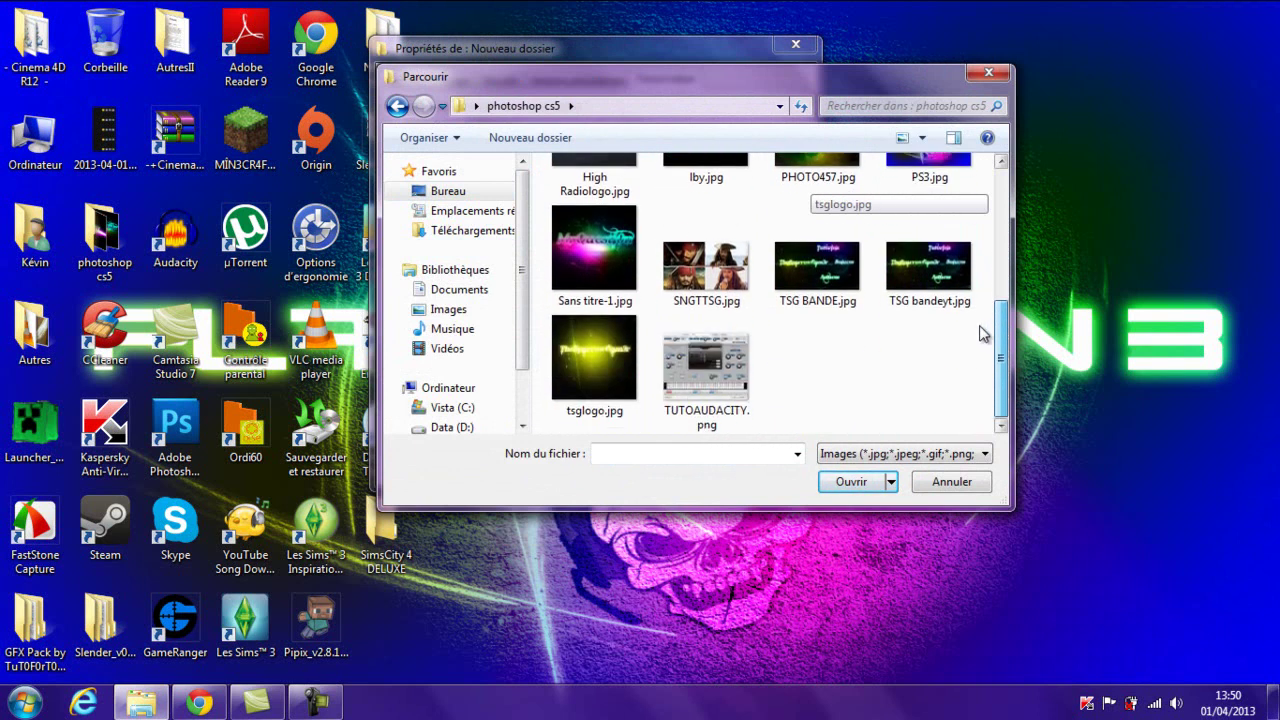
{"action": "scroll", "coordinate": [983, 320], "scroll_direction": "up", "scroll_amount": 1}
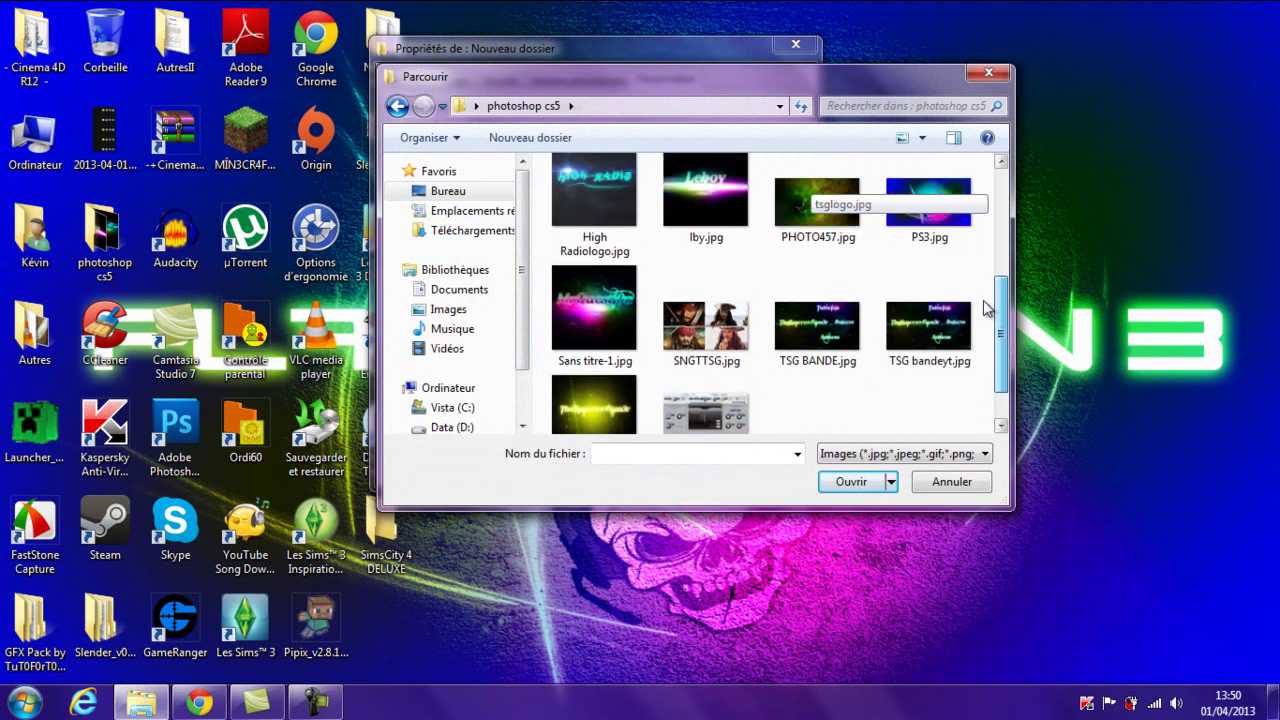
{"action": "scroll", "coordinate": [982, 340], "scroll_direction": "down", "scroll_amount": 1}
{"action": "double_click", "coordinate": [612, 352]}
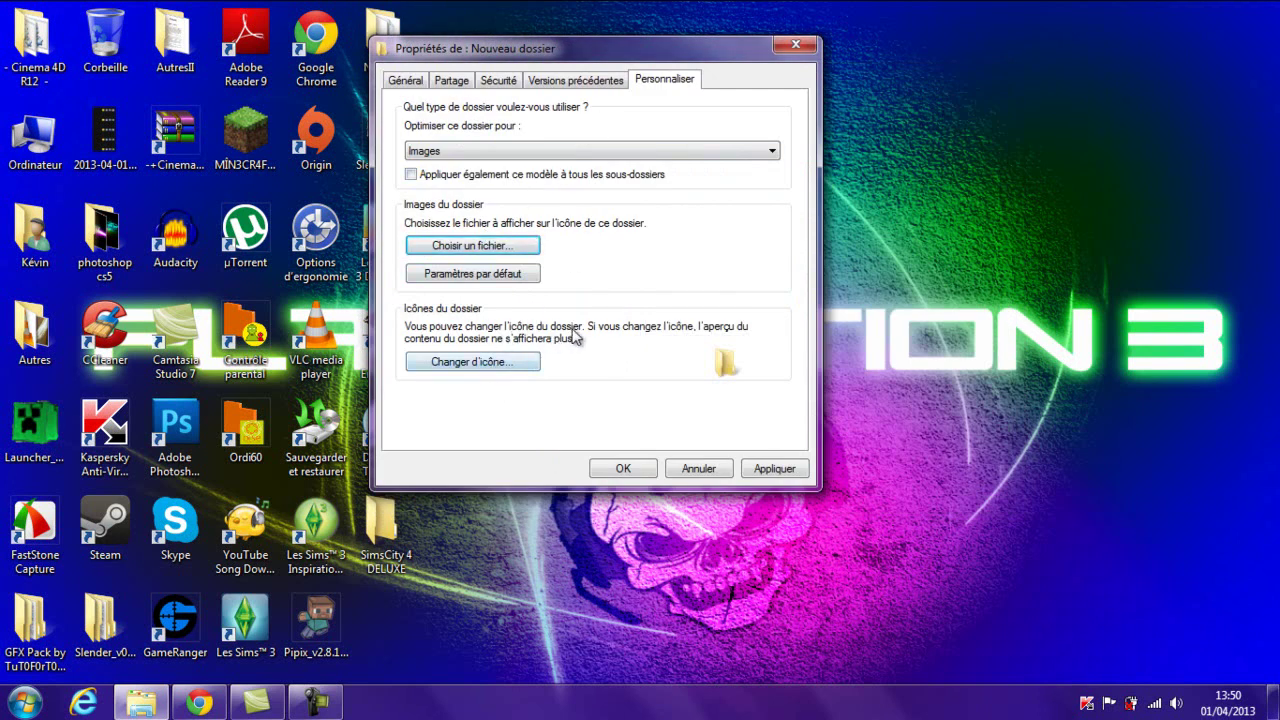
{"action": "left_click", "coordinate": [612, 470]}
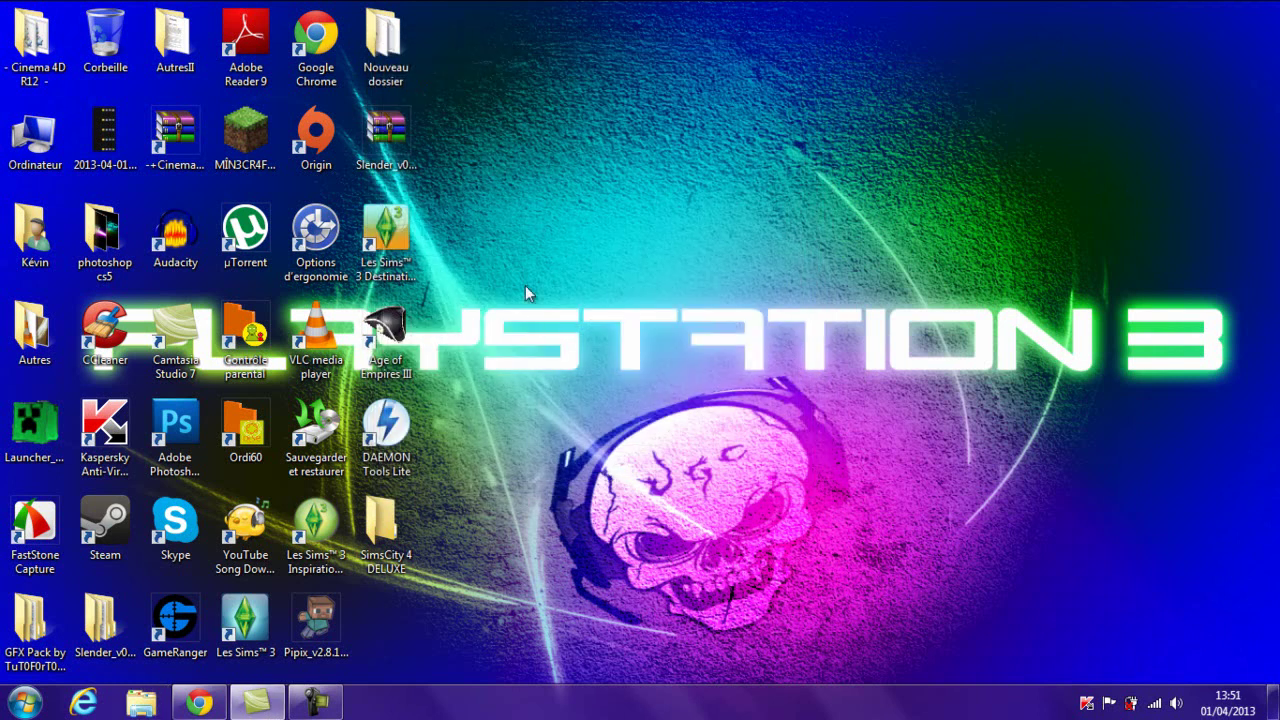
- Change the icon of Nouveau dossier to the red power symbol from SHELL32.dll and confirm its properties
{"action": "right_click", "coordinate": [376, 52]}
{"action": "left_click", "coordinate": [432, 543]}
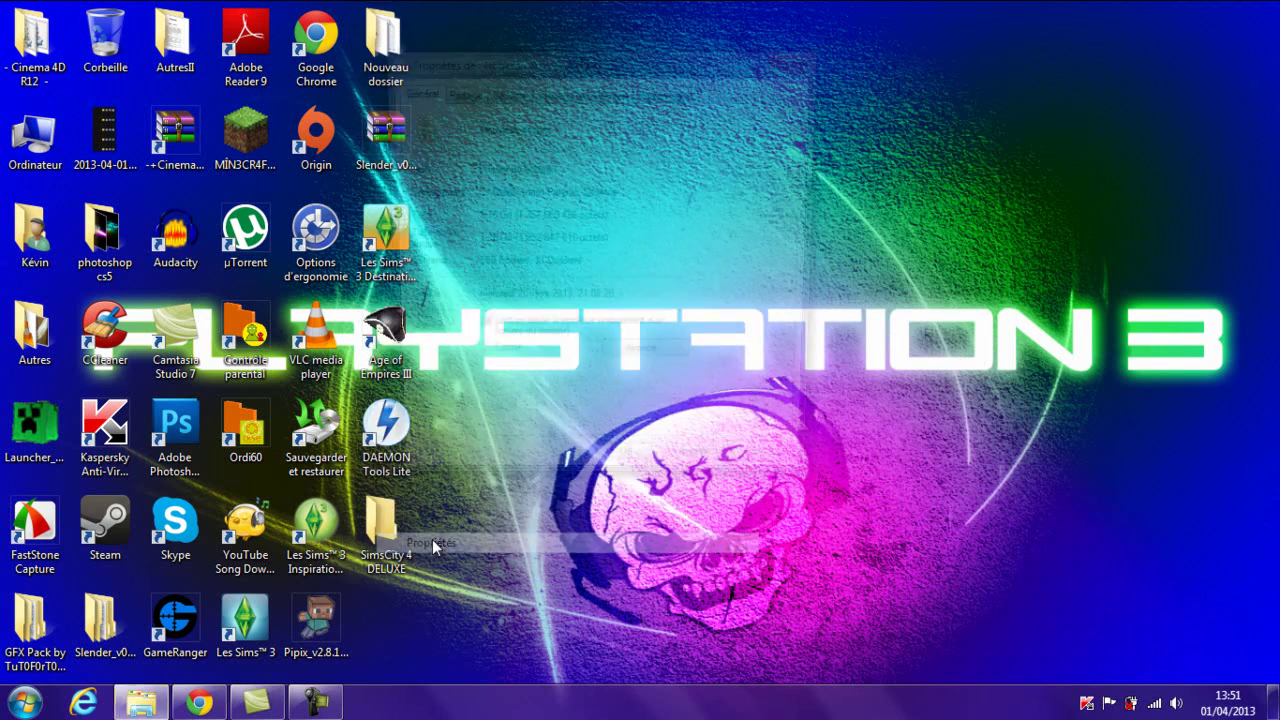
{"action": "left_click", "coordinate": [664, 91]}
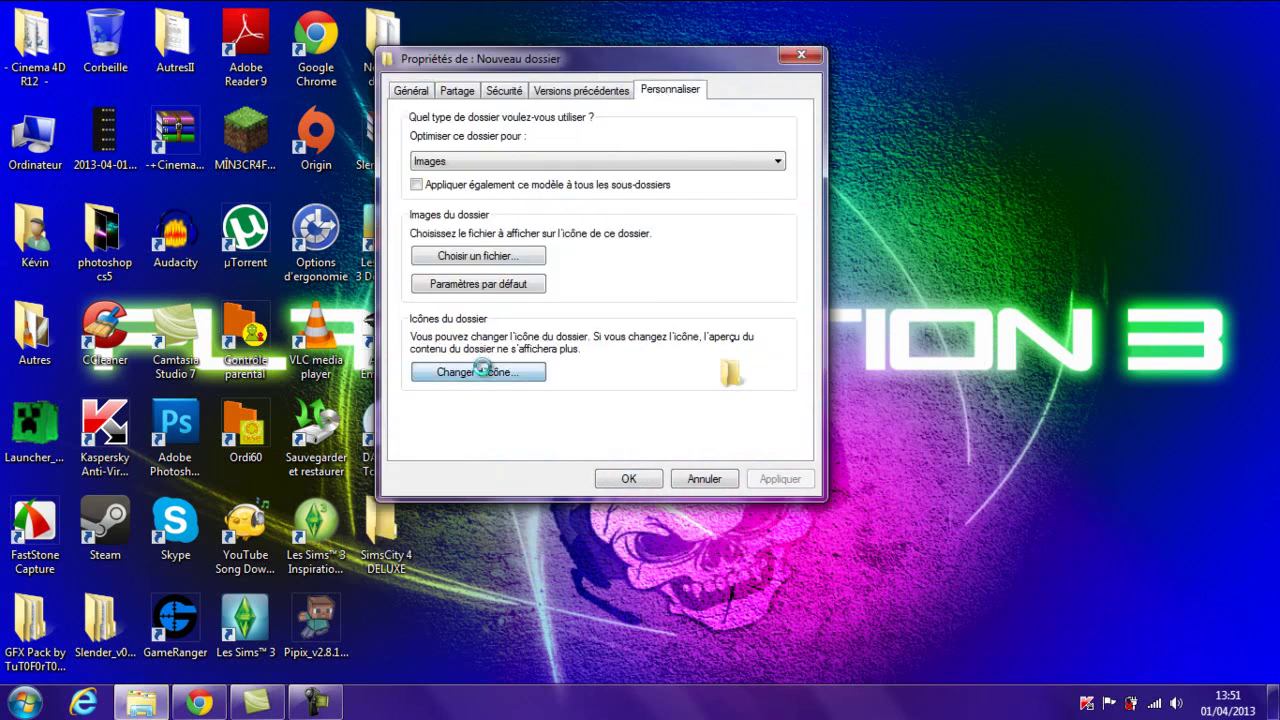
{"action": "left_click", "coordinate": [481, 371]}
{"action": "left_click_drag", "start_coordinate": [652, 153], "coordinate": [782, 119]}
{"action": "left_click", "coordinate": [700, 232]}
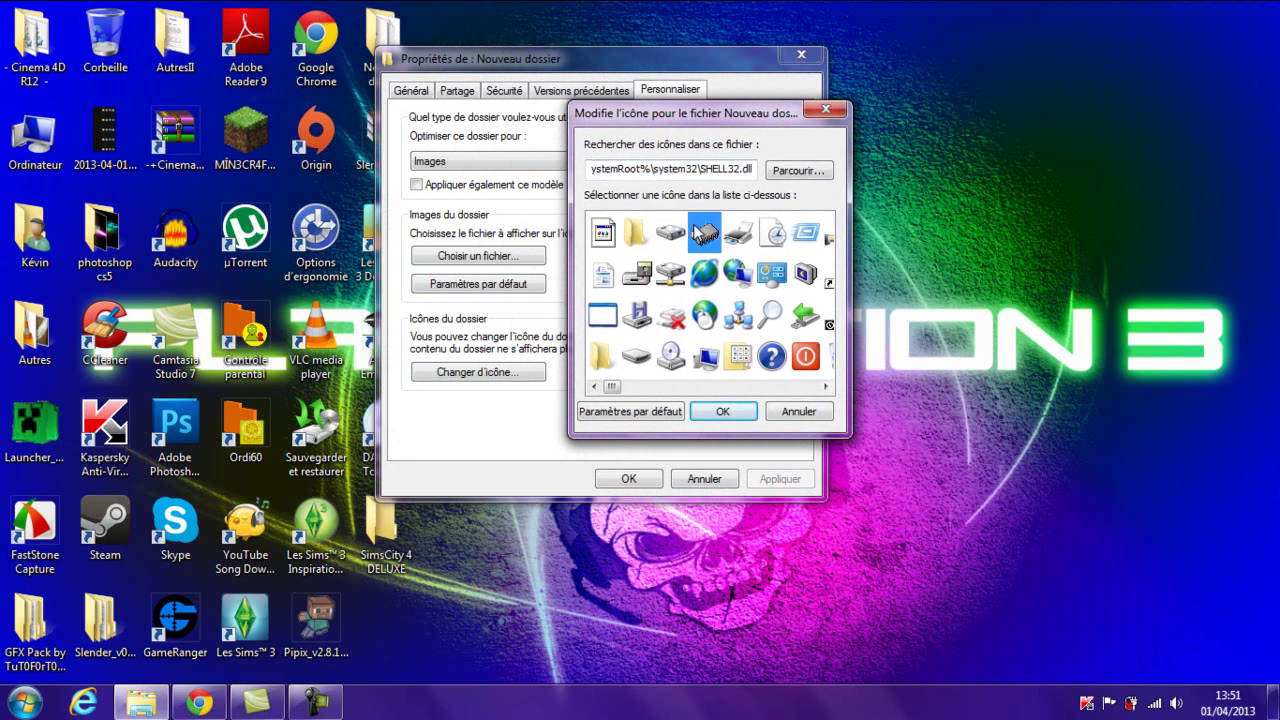
{"action": "left_click_drag", "start_coordinate": [609, 387], "coordinate": [750, 390]}
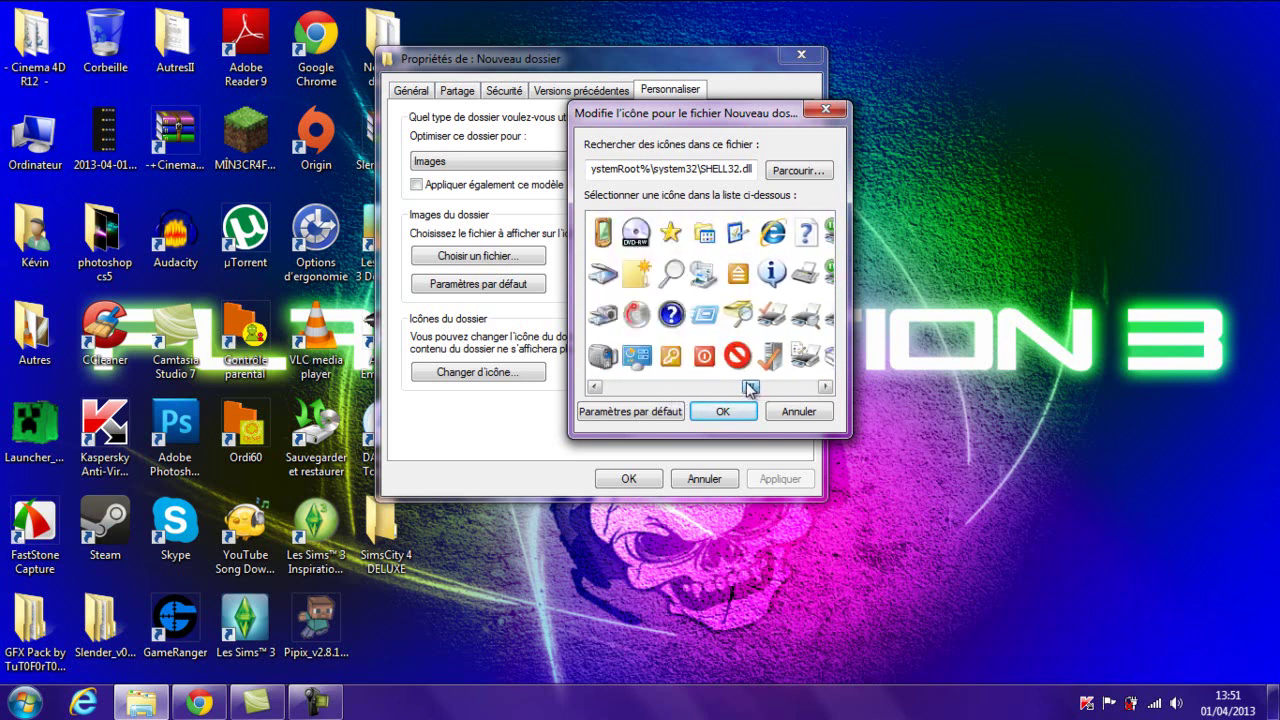
{"action": "left_click", "coordinate": [706, 359]}
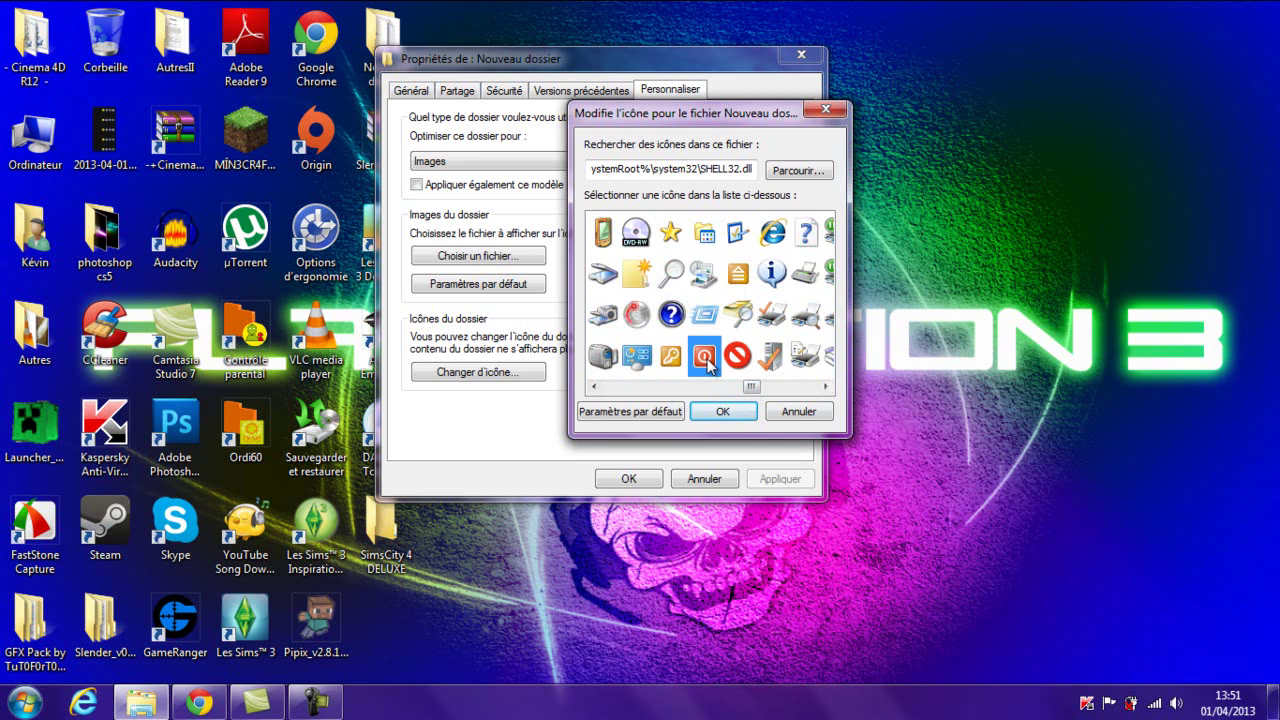
{"action": "left_click", "coordinate": [723, 411]}
{"action": "left_click", "coordinate": [614, 478]}
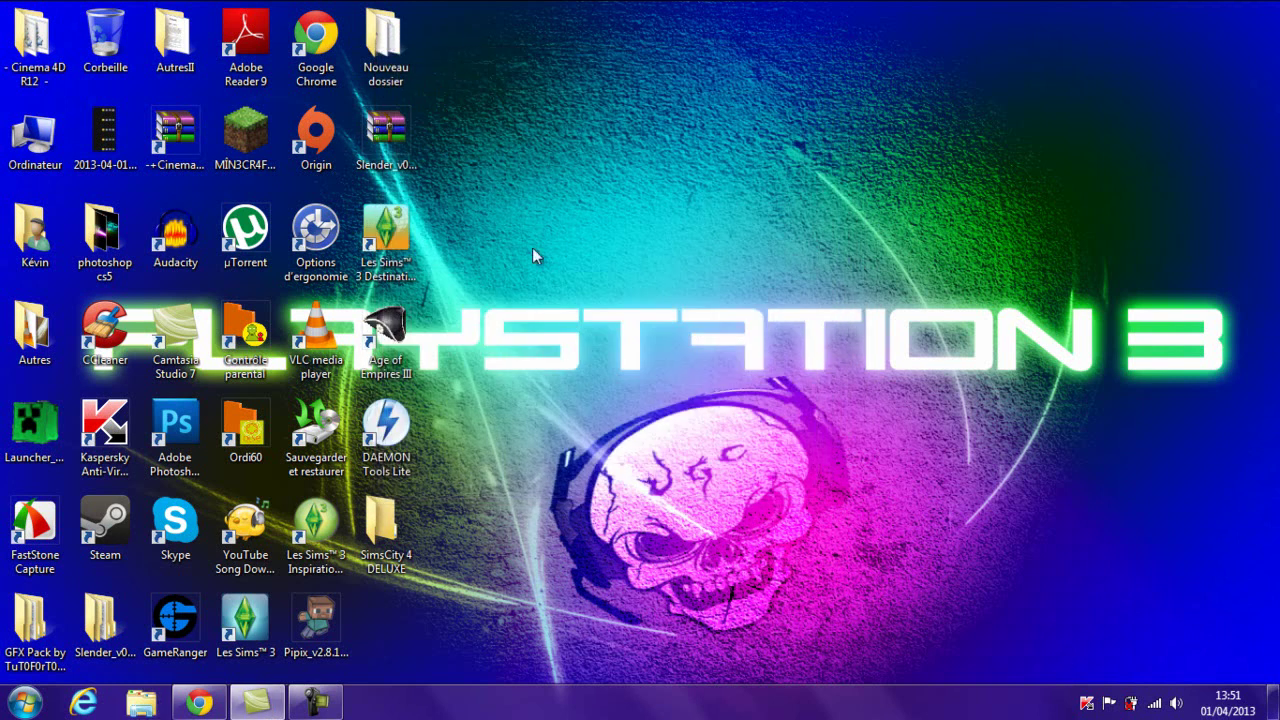
- Set the icon of Nouveau dossier to the yellow folder icon from SHELL32.dll
{"action": "right_click", "coordinate": [390, 34]}
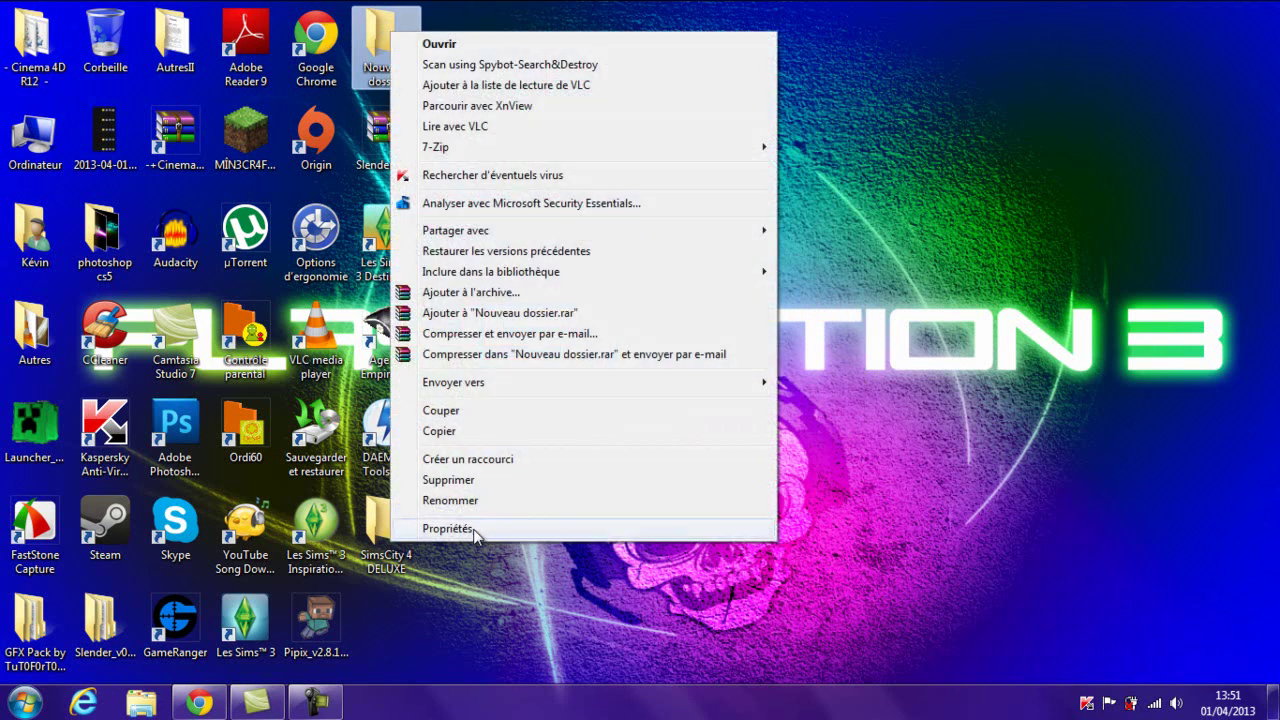
{"action": "left_click", "coordinate": [473, 529]}
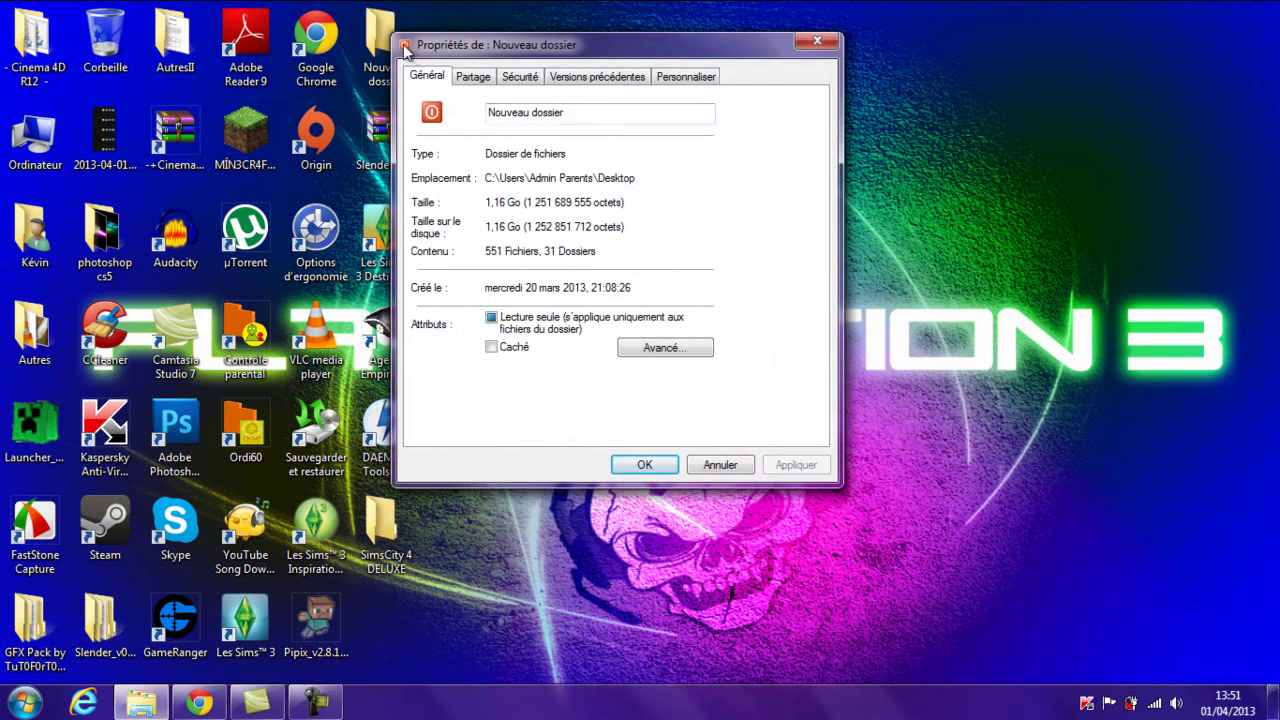
{"action": "left_click", "coordinate": [681, 80]}
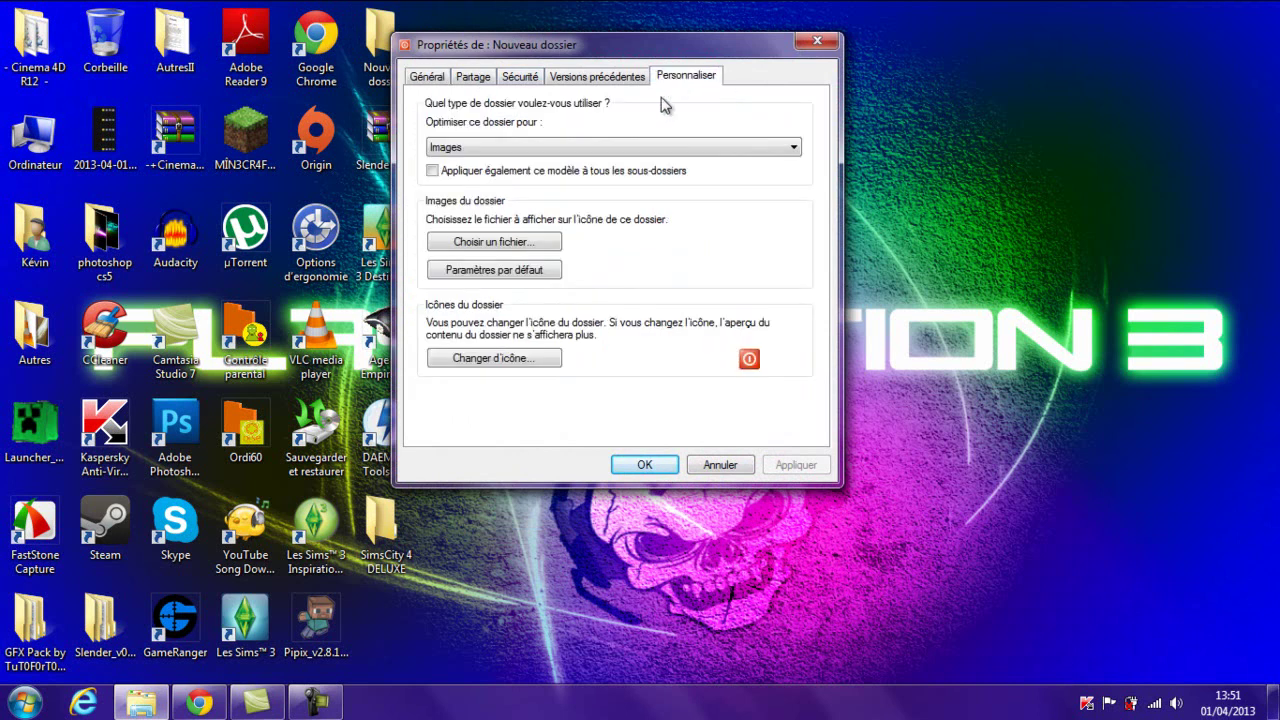
{"action": "left_click", "coordinate": [498, 360]}
{"action": "left_click", "coordinate": [490, 255]}
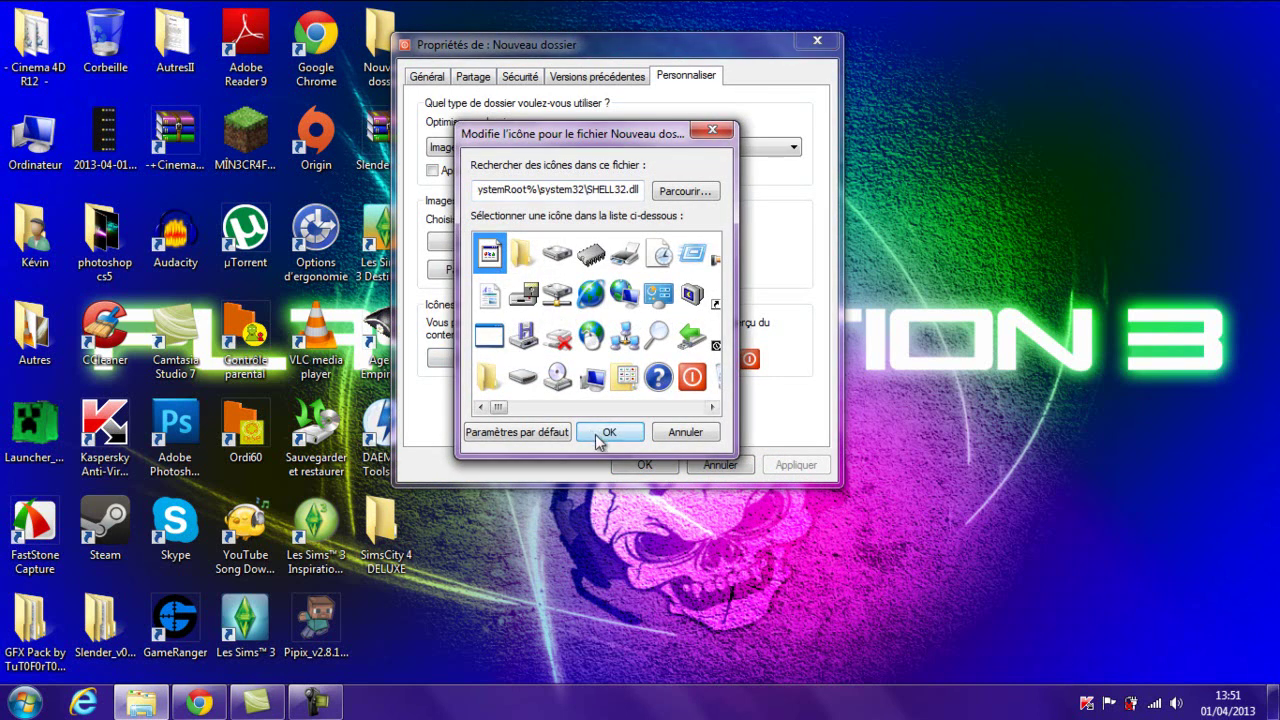
{"action": "left_click", "coordinate": [489, 376]}
{"action": "left_click", "coordinate": [609, 432]}
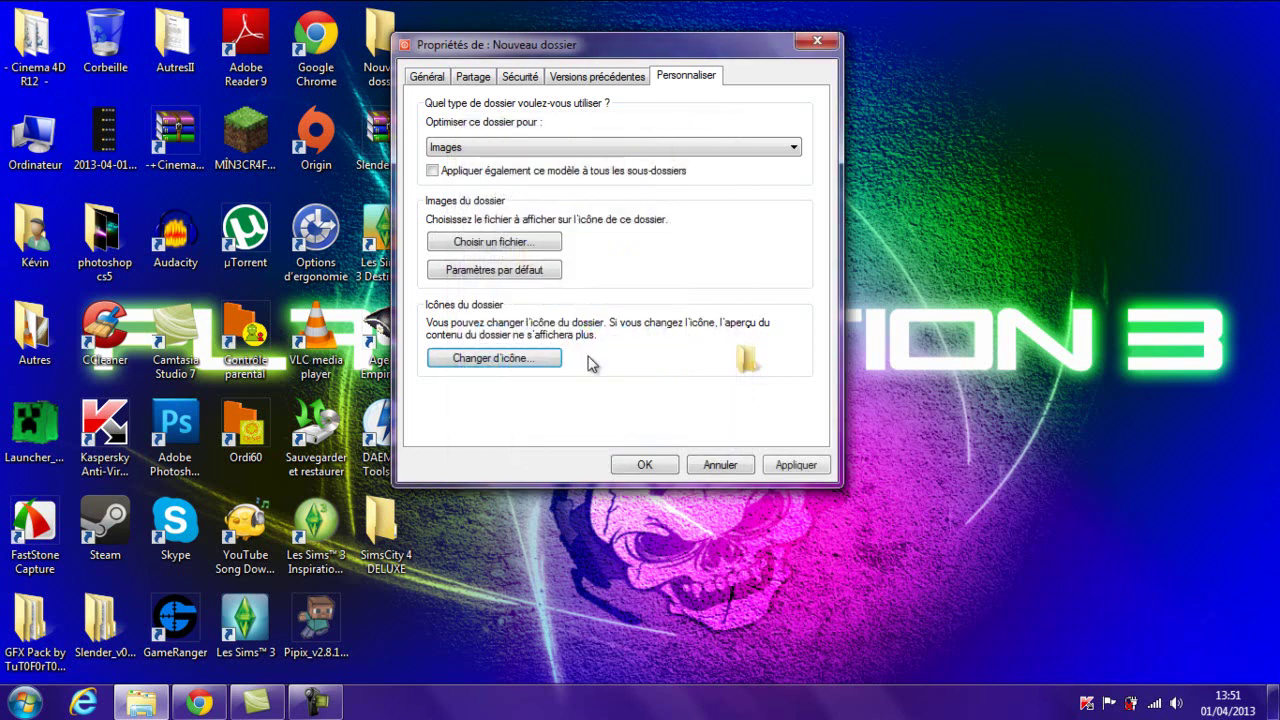
- Open the file chooser for the folder picture and browse to the desktop folders
{"action": "left_click", "coordinate": [492, 242]}
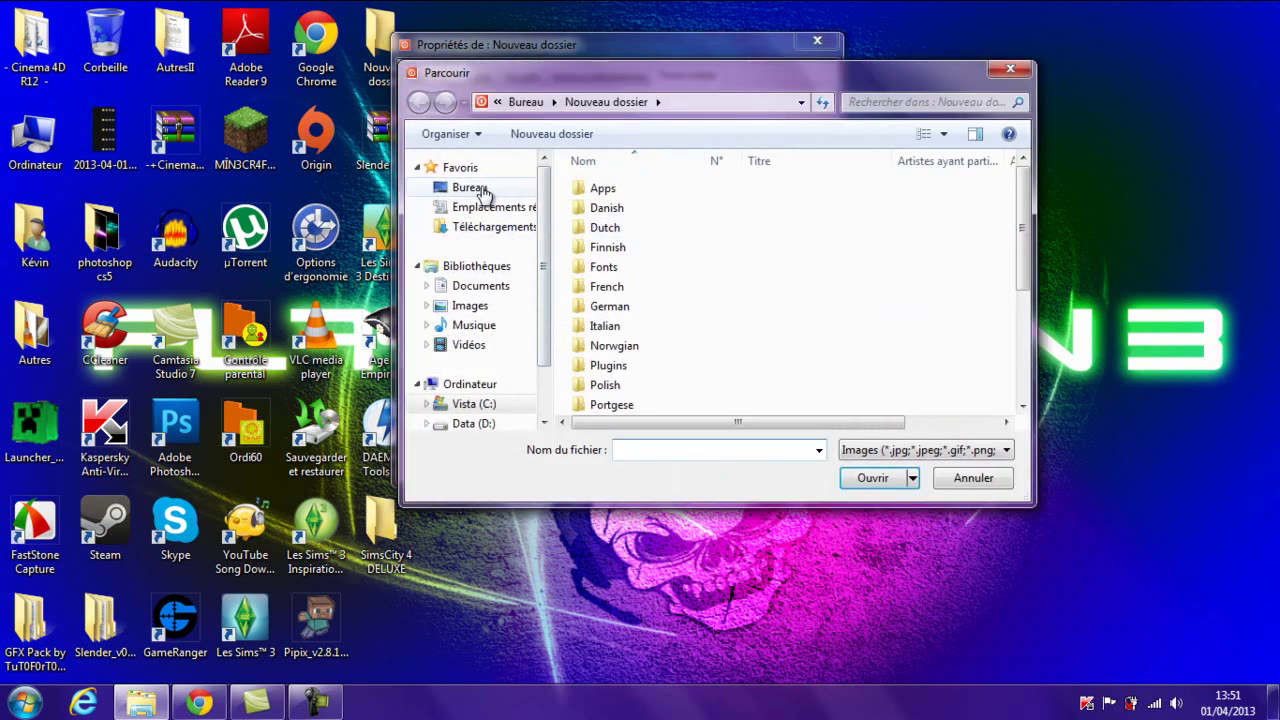
{"action": "left_click", "coordinate": [487, 196]}
{"action": "left_click_drag", "start_coordinate": [1012, 208], "coordinate": [1022, 315]}
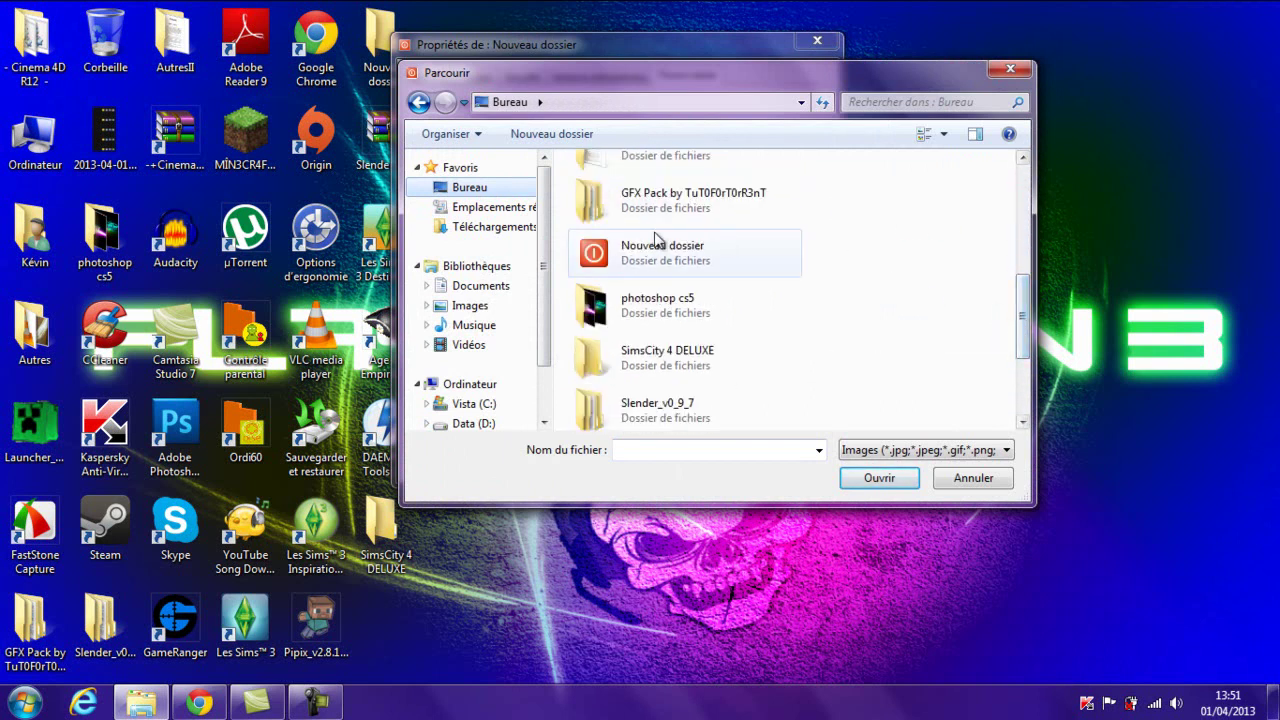
{"action": "left_click", "coordinate": [668, 274]}
{"action": "double_click", "coordinate": [668, 274]}
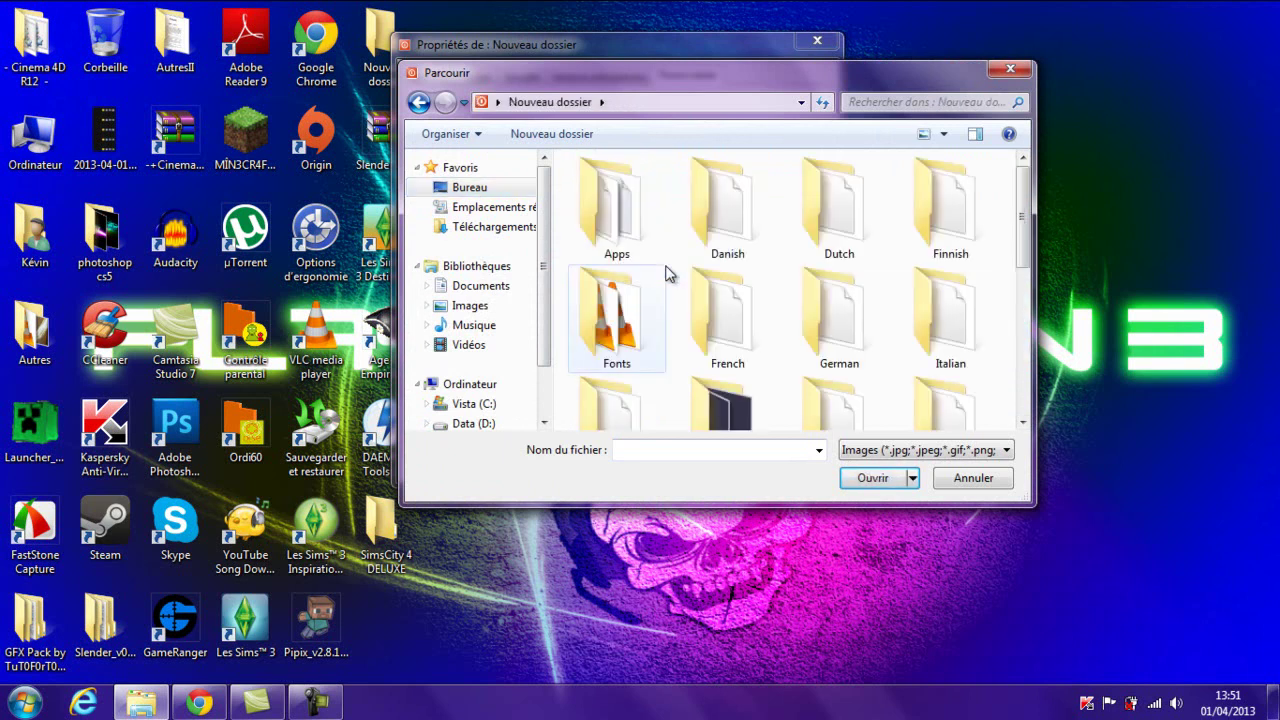
{"action": "left_click_drag", "start_coordinate": [1022, 215], "coordinate": [1022, 320]}
{"action": "left_click", "coordinate": [420, 104]}
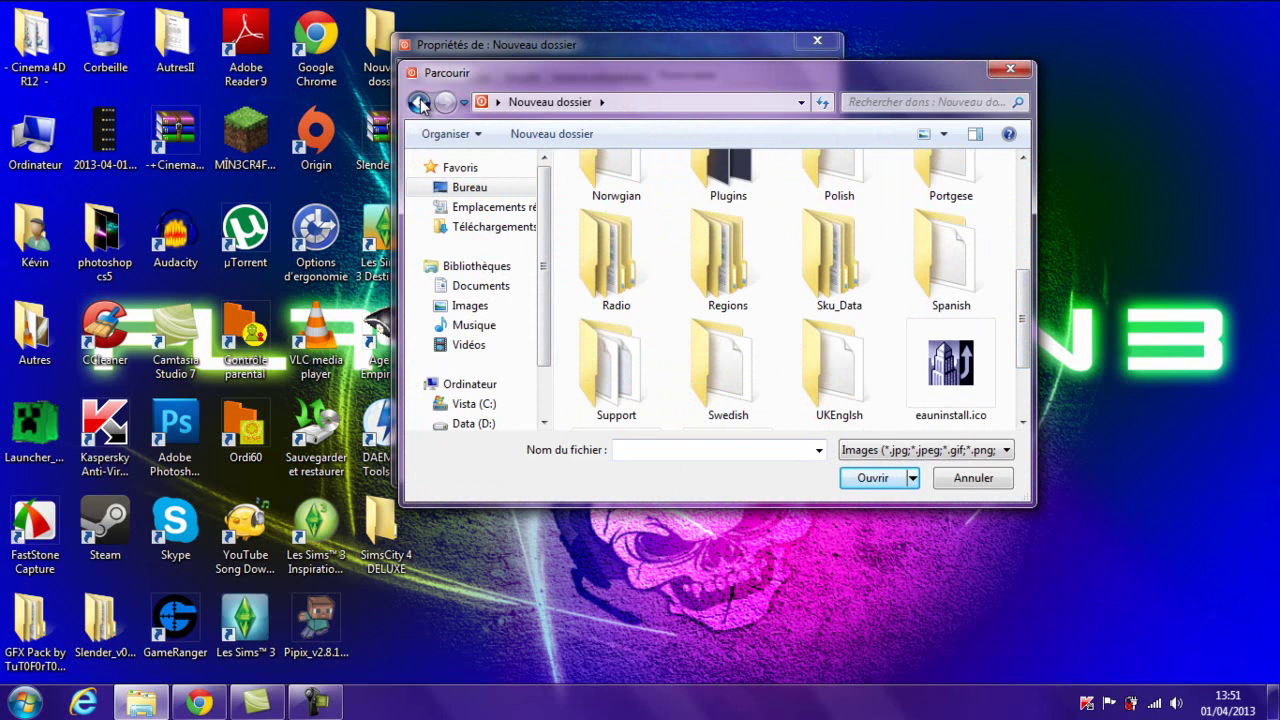
- Choose an image from the photoshop cs5 folder as the folder picture of Nouveau dossier
{"action": "left_click_drag", "start_coordinate": [1025, 285], "coordinate": [1027, 295]}
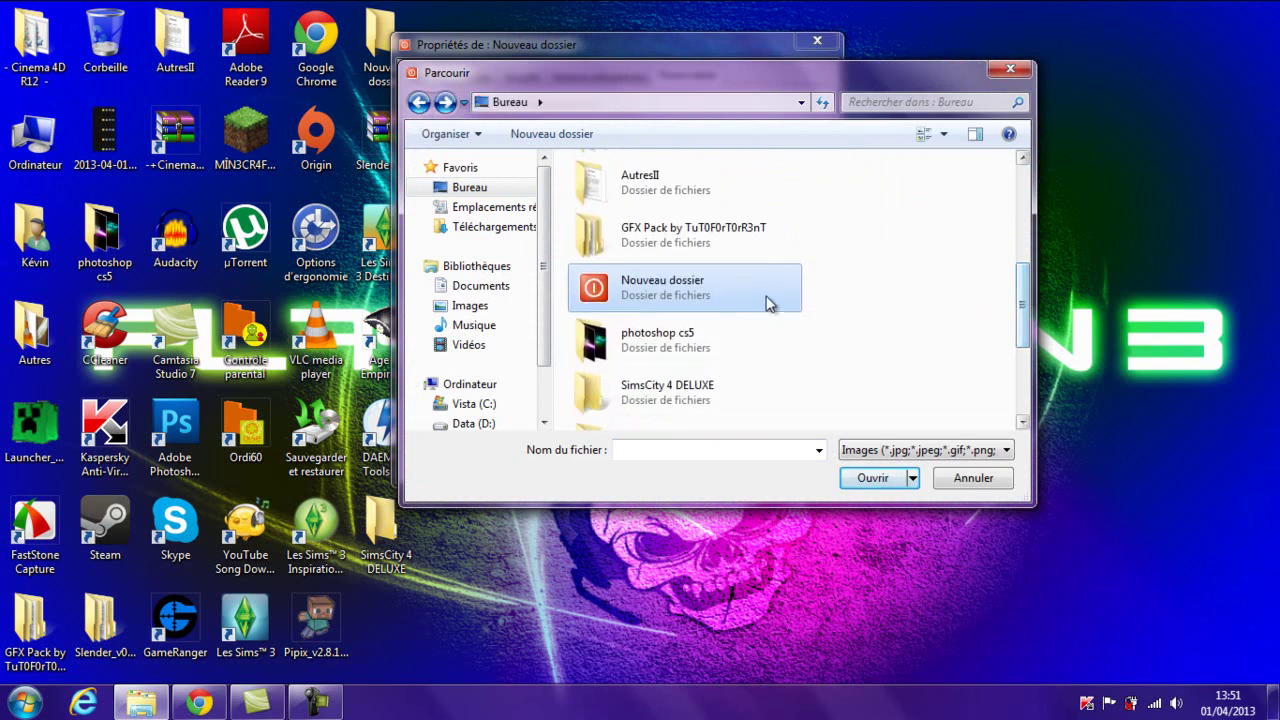
{"action": "double_click", "coordinate": [689, 342]}
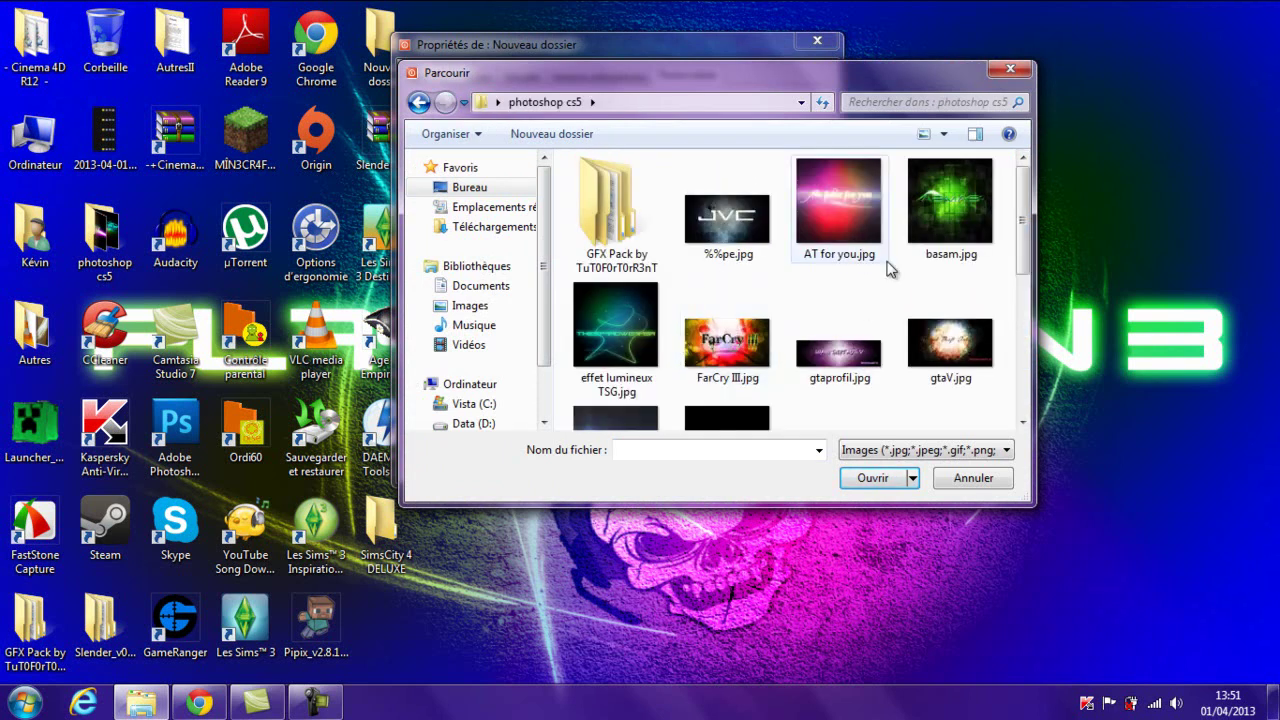
{"action": "mouse_move", "coordinate": [1022, 220]}
{"action": "left_mouse_down"}
{"action": "mouse_move", "coordinate": [1022, 250]}
{"action": "mouse_move", "coordinate": [1020, 210]}
{"action": "left_mouse_up"}
{"action": "scroll", "coordinate": [1027, 210], "scroll_direction": "down", "scroll_amount": 1}
{"action": "double_click", "coordinate": [651, 255]}
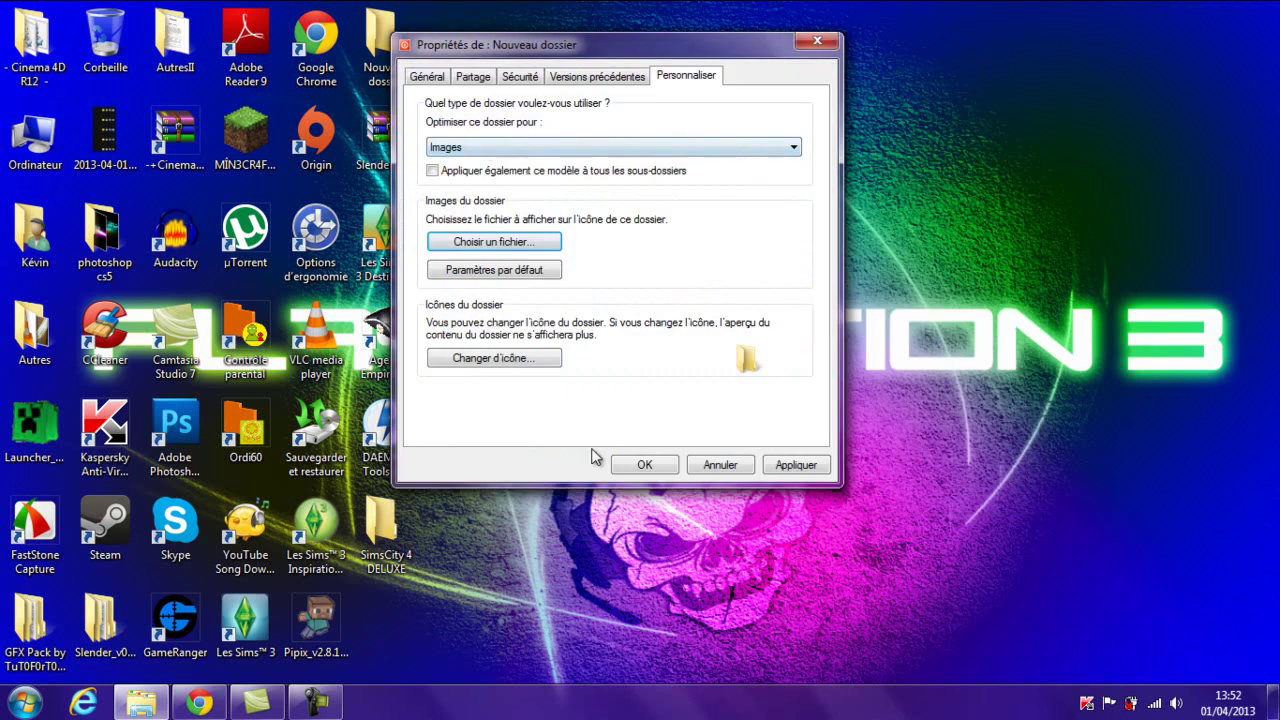
- Apply the new folder picture to Nouveau dossier, confirm its properties and briefly view the folder's contents
{"action": "left_click", "coordinate": [794, 465]}
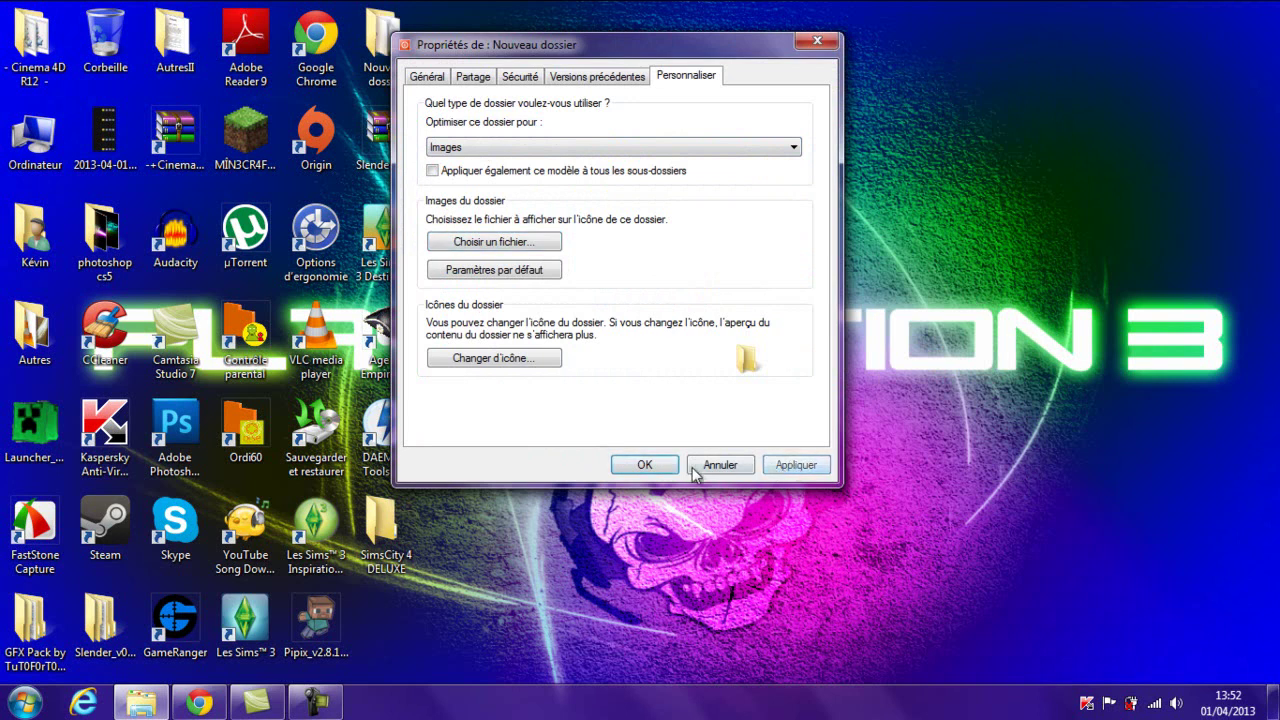
{"action": "left_click", "coordinate": [648, 467]}
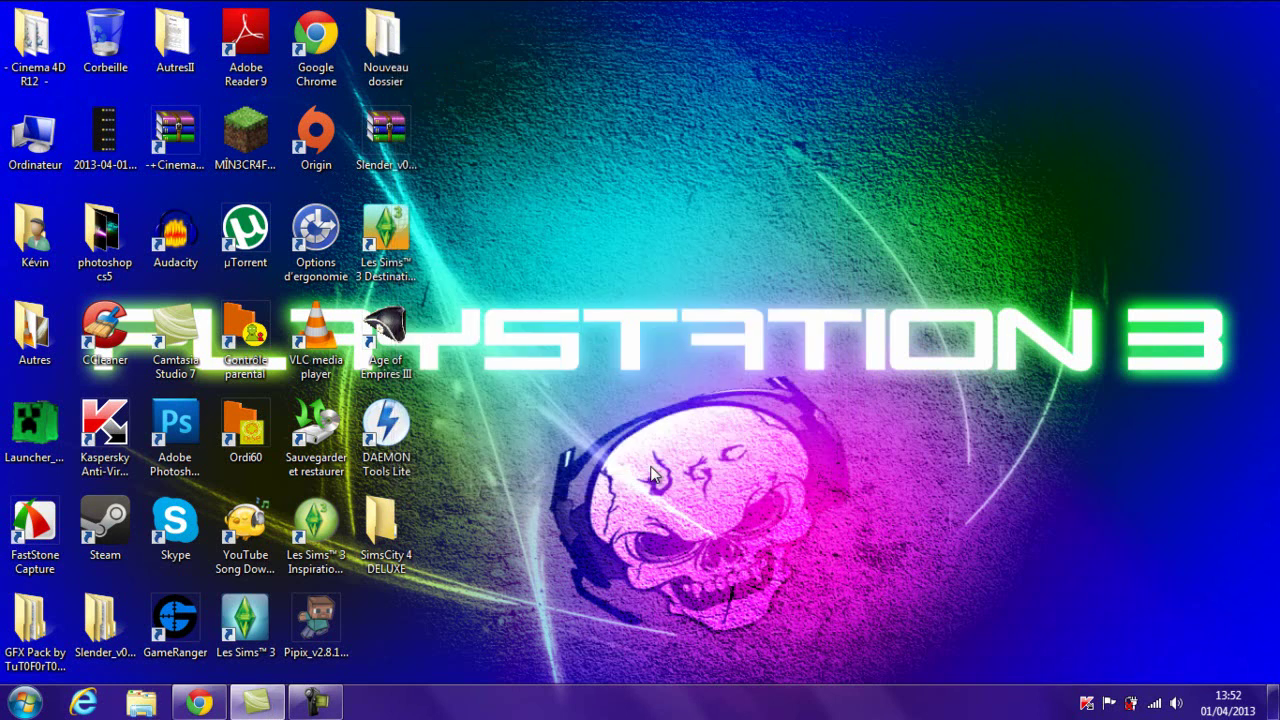
{"action": "right_click", "coordinate": [398, 60]}
{"action": "left_click", "coordinate": [430, 64]}
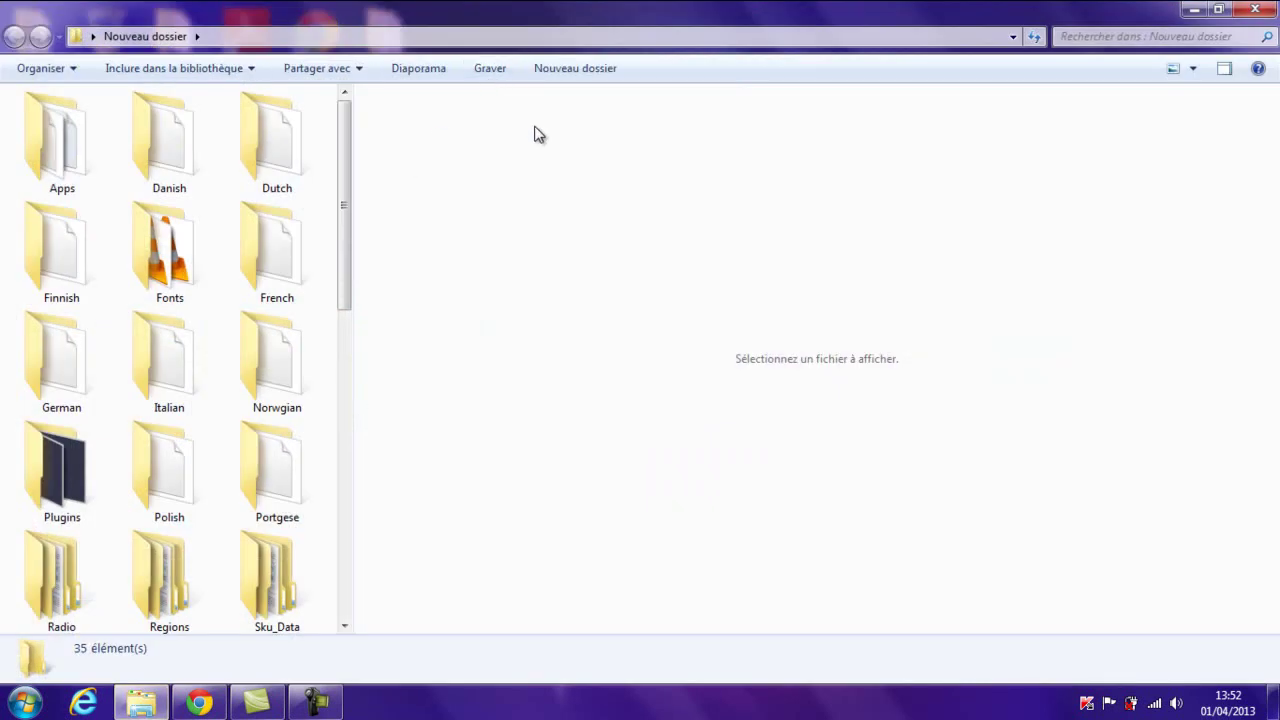
{"action": "left_click", "coordinate": [1256, 9]}
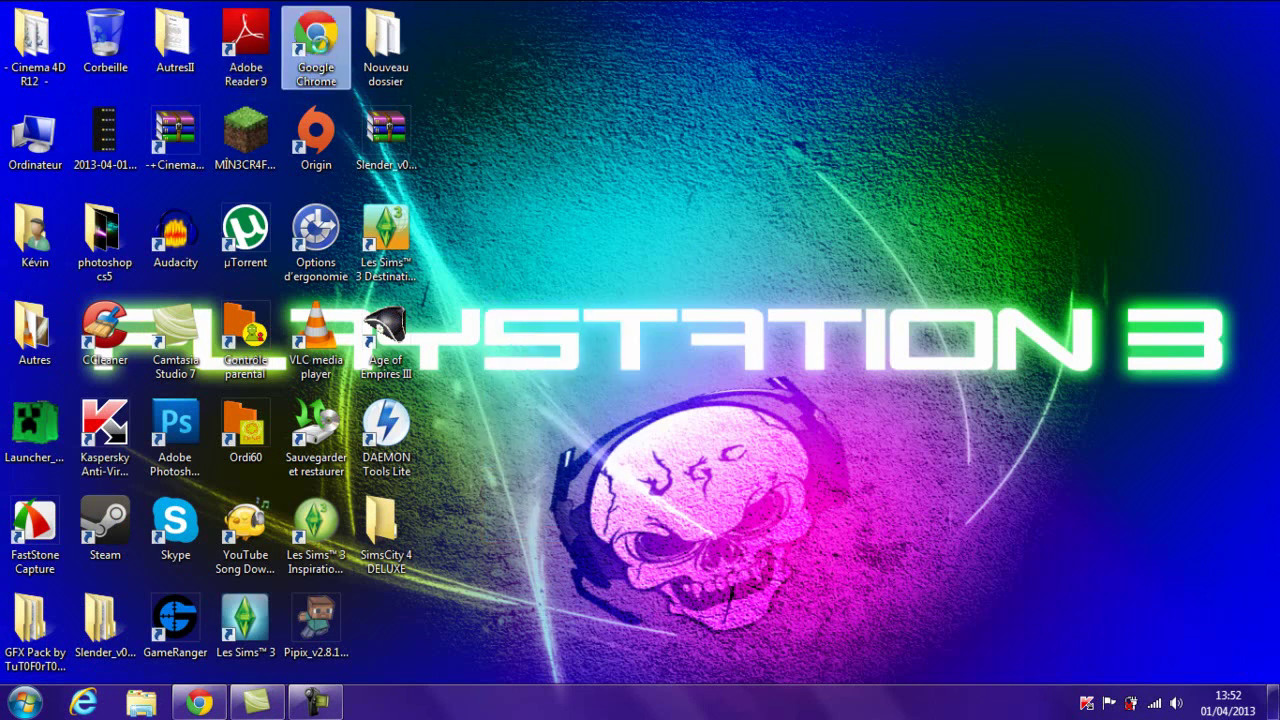
- Change the icon of the Google Chrome desktop shortcut to the yellow Chrome logo from chrome.exe and confirm its properties
{"action": "right_click", "coordinate": [318, 40]}
{"action": "left_click", "coordinate": [431, 558]}
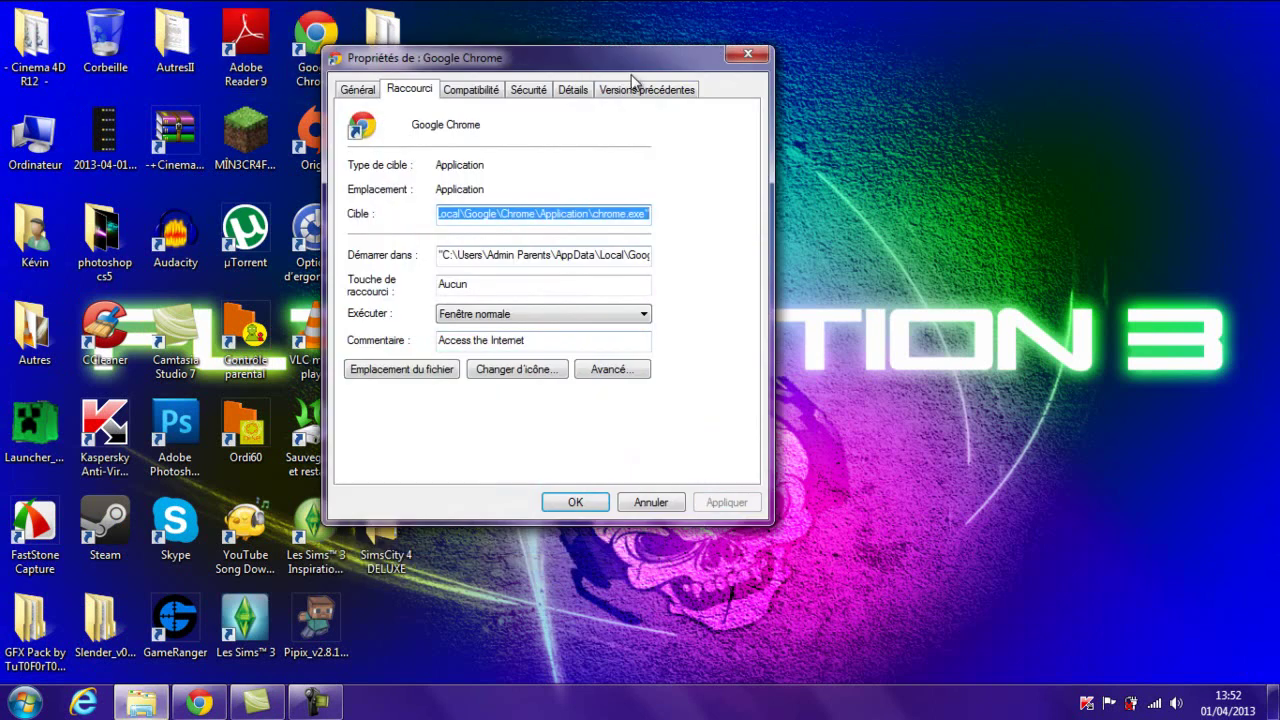
{"action": "left_click", "coordinate": [547, 370]}
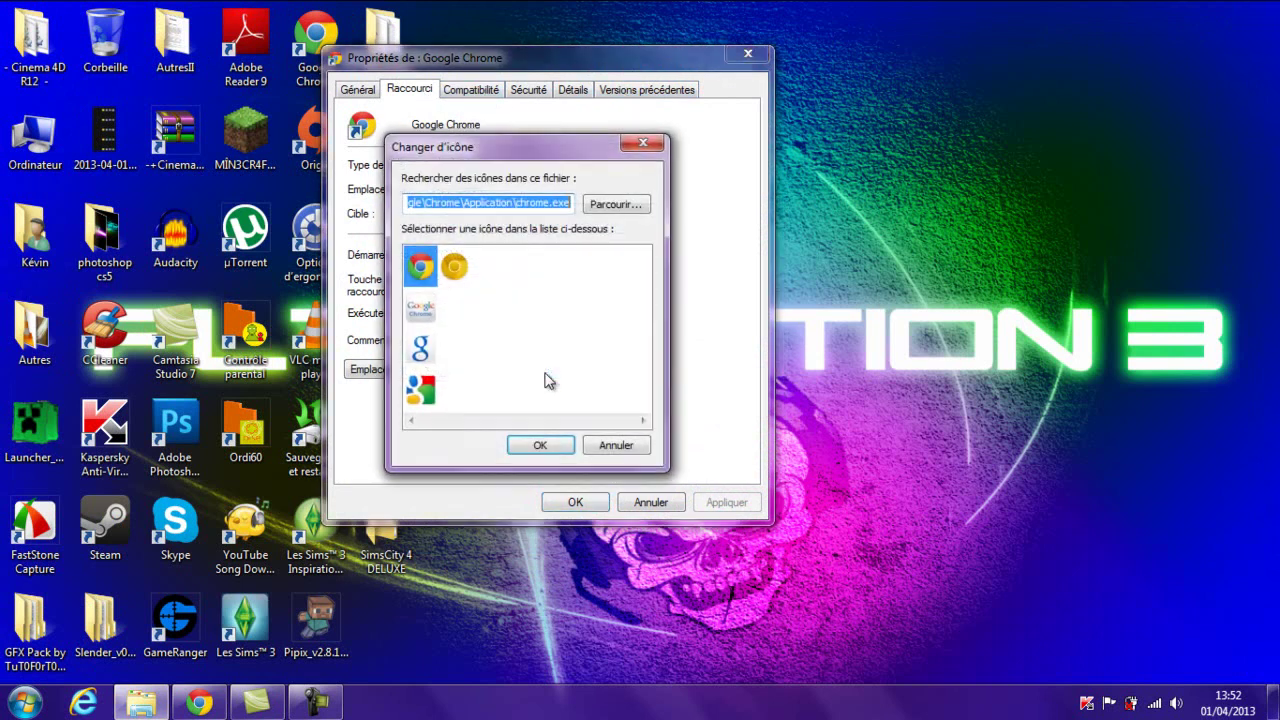
{"action": "left_click", "coordinate": [461, 269]}
{"action": "left_click", "coordinate": [537, 447]}
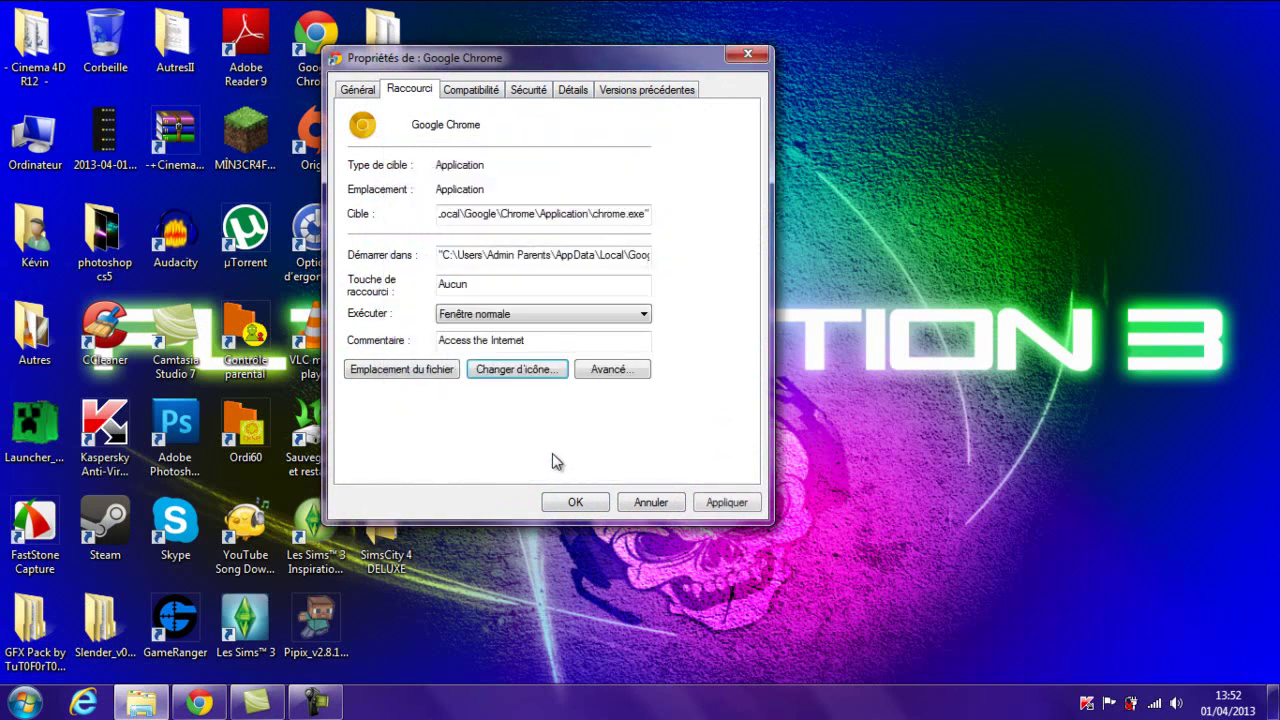
{"action": "left_click", "coordinate": [720, 504]}
{"action": "left_click", "coordinate": [583, 505]}
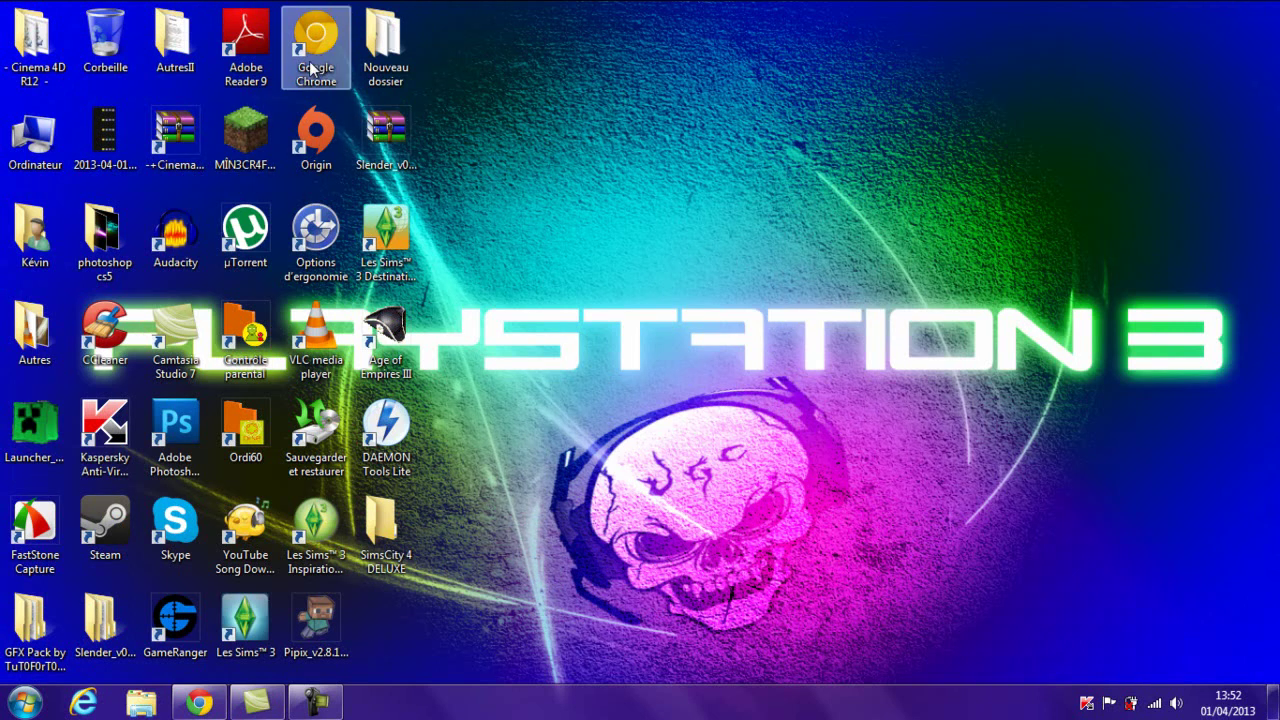
- View the icons available for the Steam desktop shortcut and close its properties without changing anything
{"action": "right_click", "coordinate": [95, 521]}
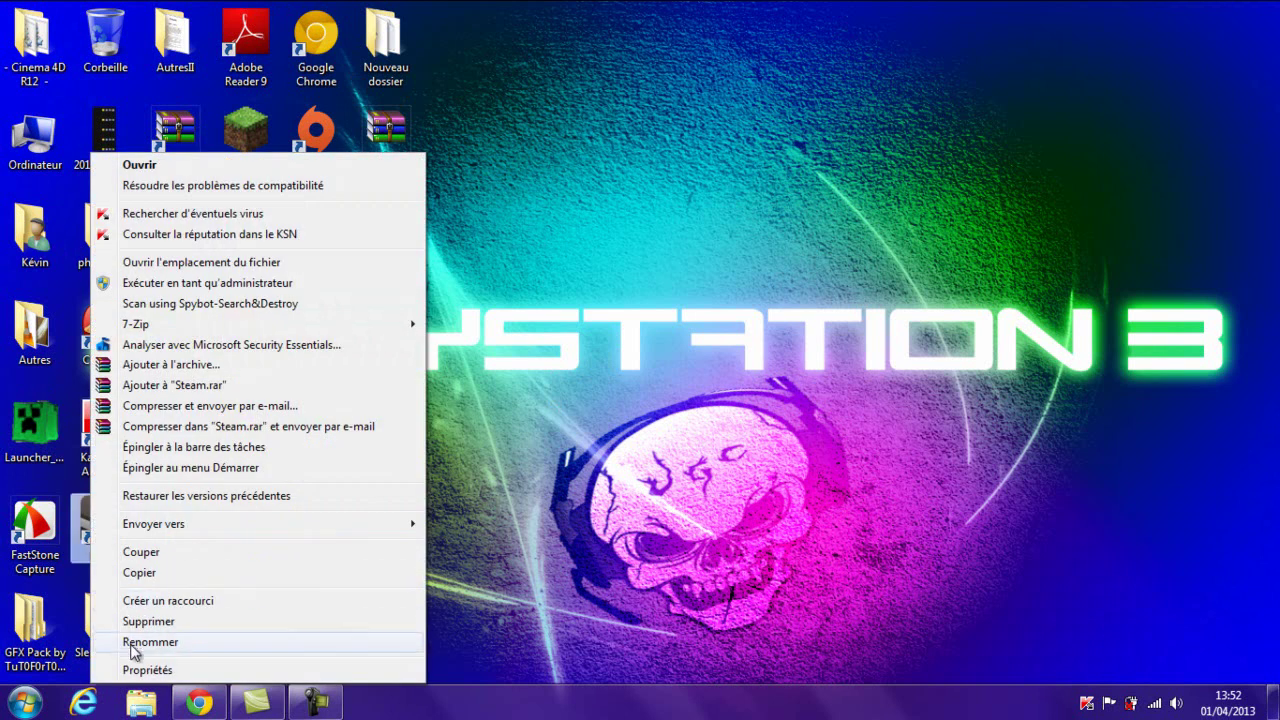
{"action": "left_click", "coordinate": [140, 671]}
{"action": "left_click", "coordinate": [317, 525]}
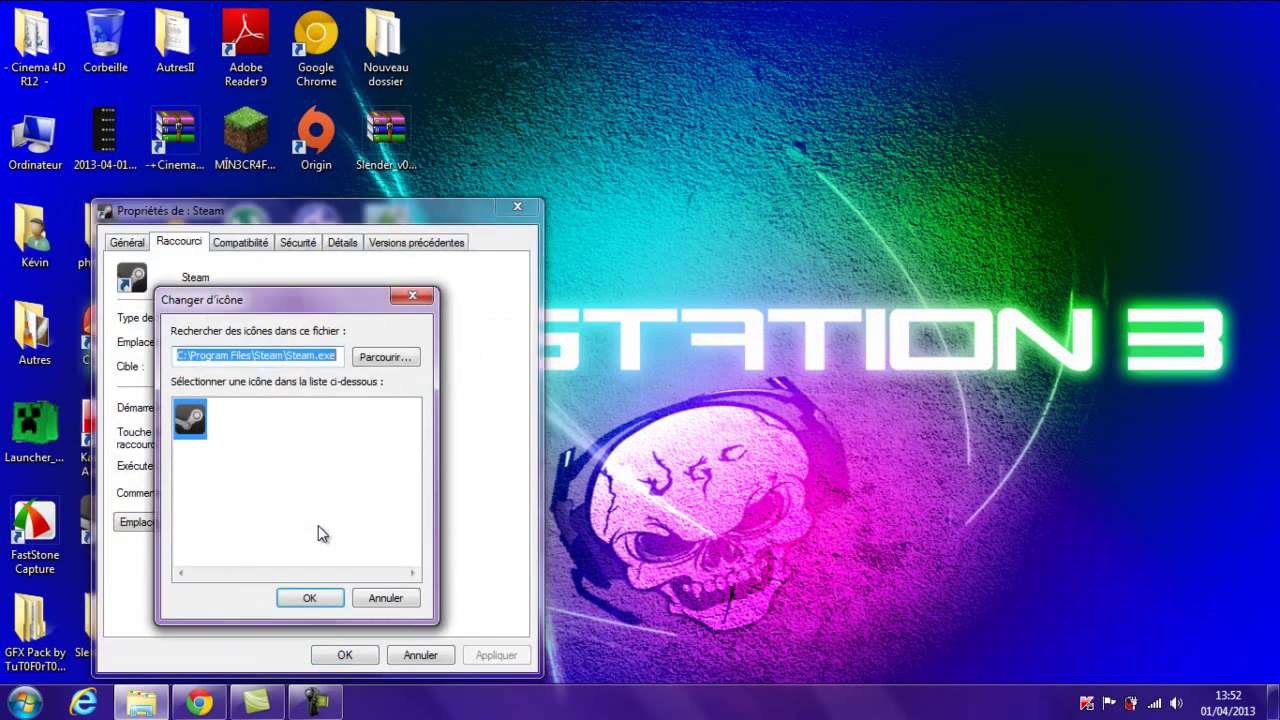
{"action": "left_click", "coordinate": [412, 295]}
{"action": "left_click", "coordinate": [517, 206]}
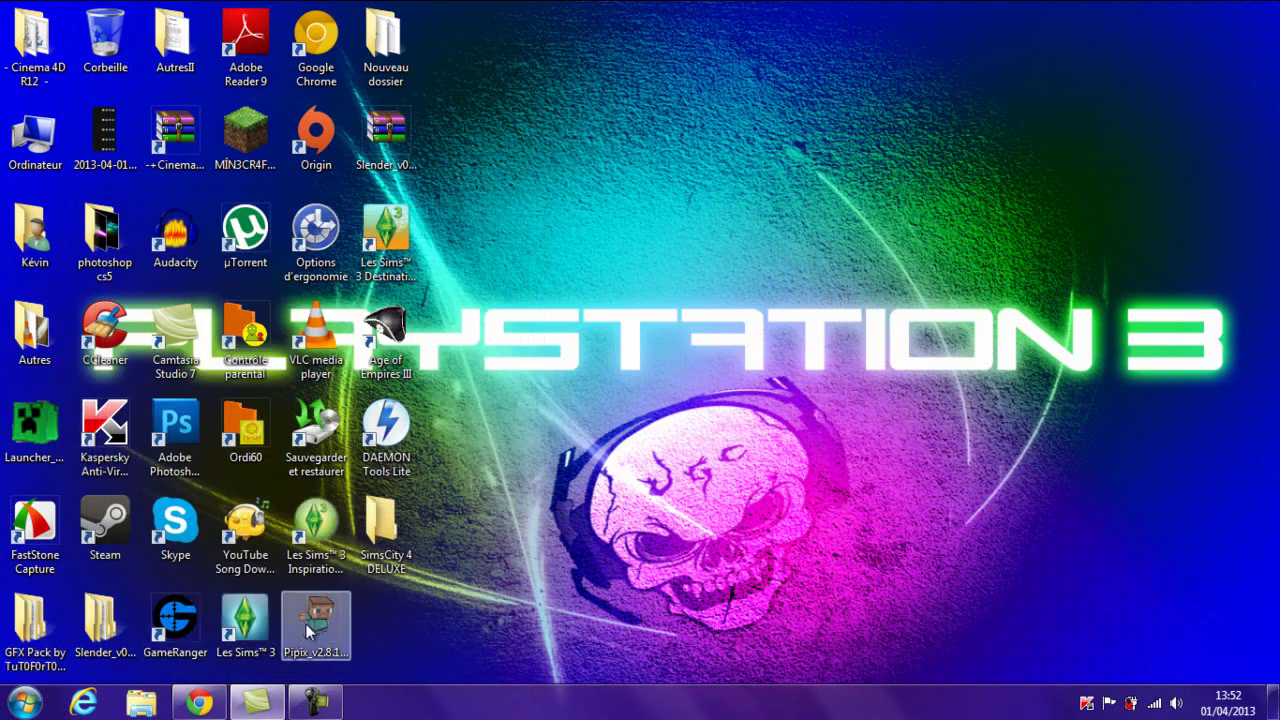
- Look for a replacement icon for the VLC media player shortcut in the desktop folders photoshop cs5 and Nouveau dossier, and close its properties unchanged
{"action": "left_click", "coordinate": [338, 335]}
{"action": "right_click", "coordinate": [316, 335]}
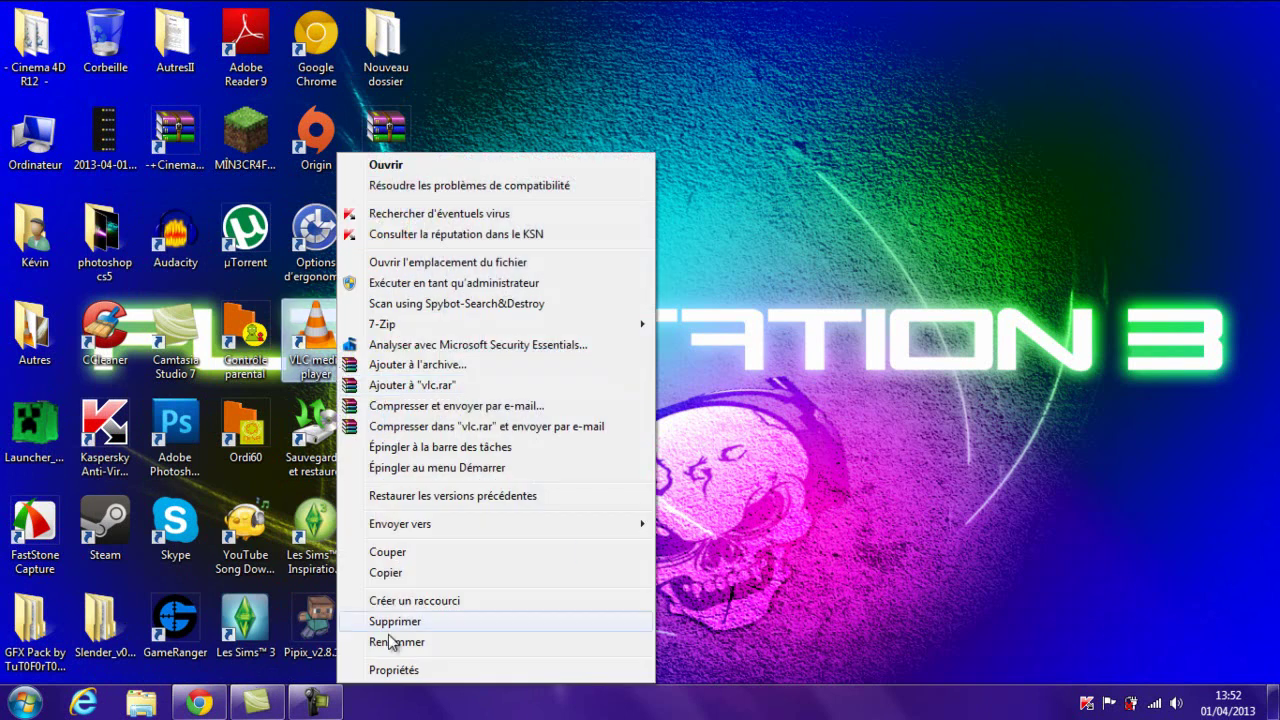
{"action": "left_click", "coordinate": [418, 673]}
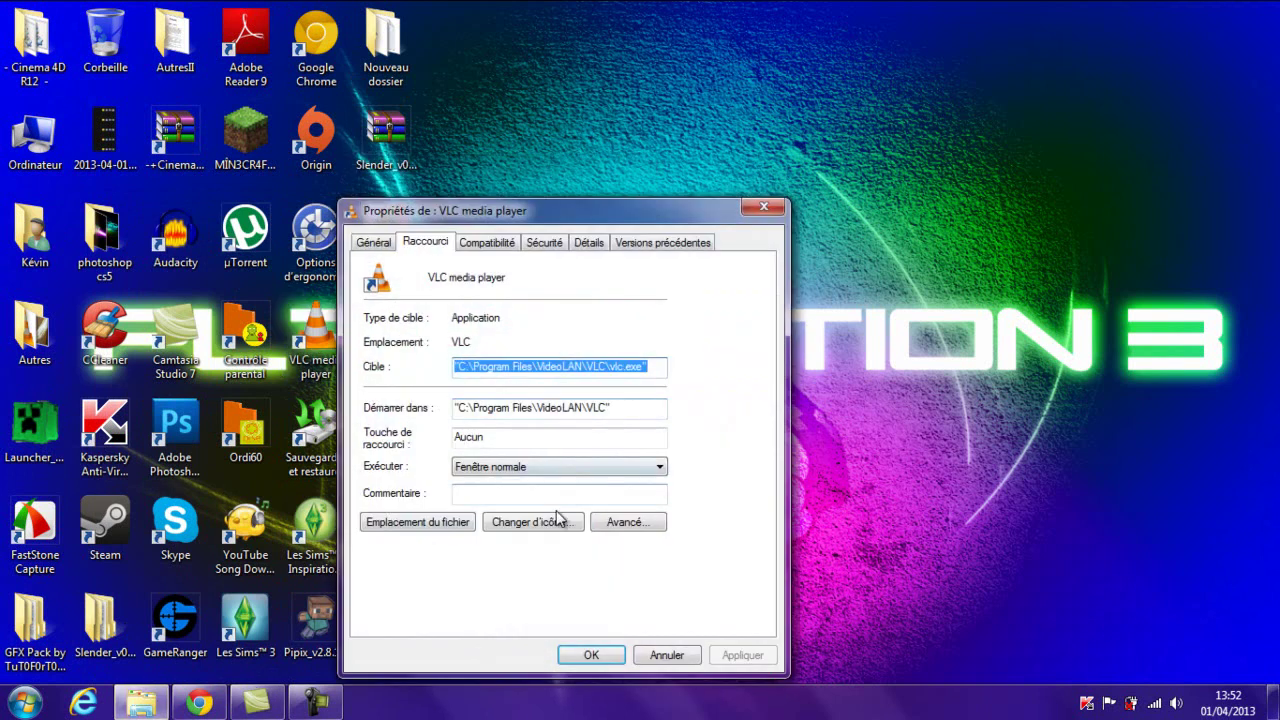
{"action": "left_click", "coordinate": [554, 514]}
{"action": "left_click", "coordinate": [630, 360]}
{"action": "left_click", "coordinate": [516, 333]}
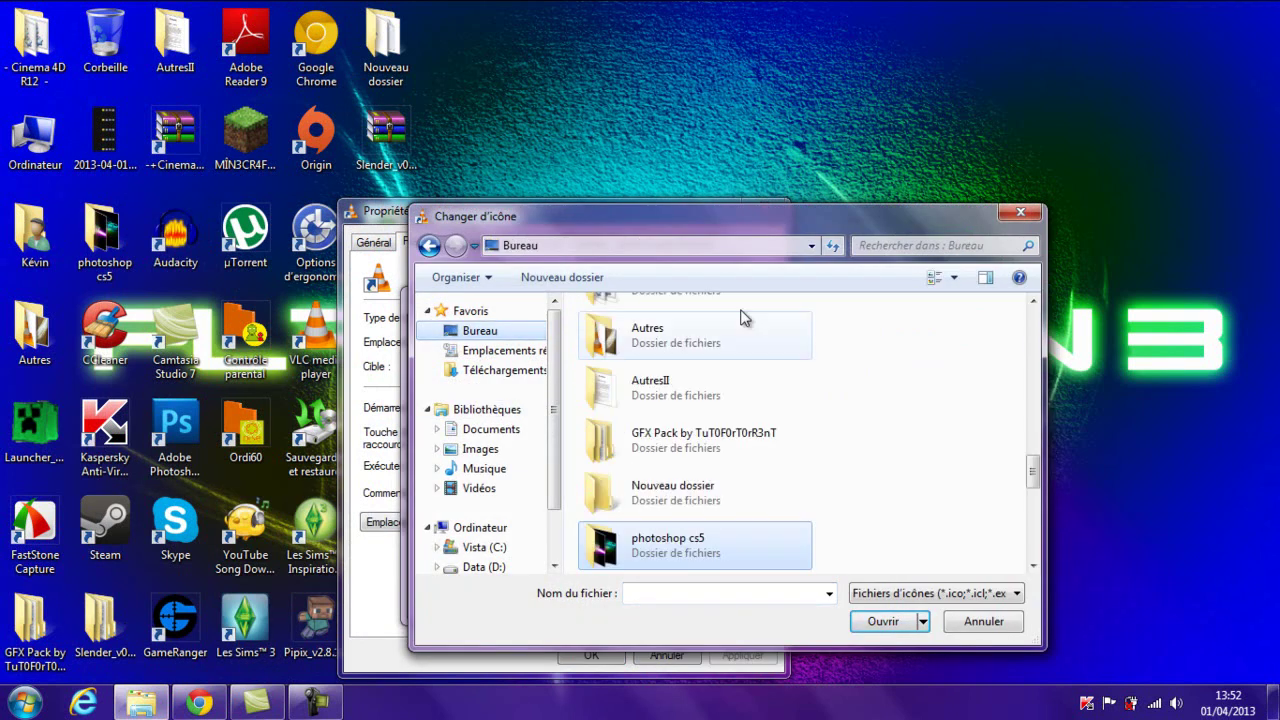
{"action": "double_click", "coordinate": [668, 556]}
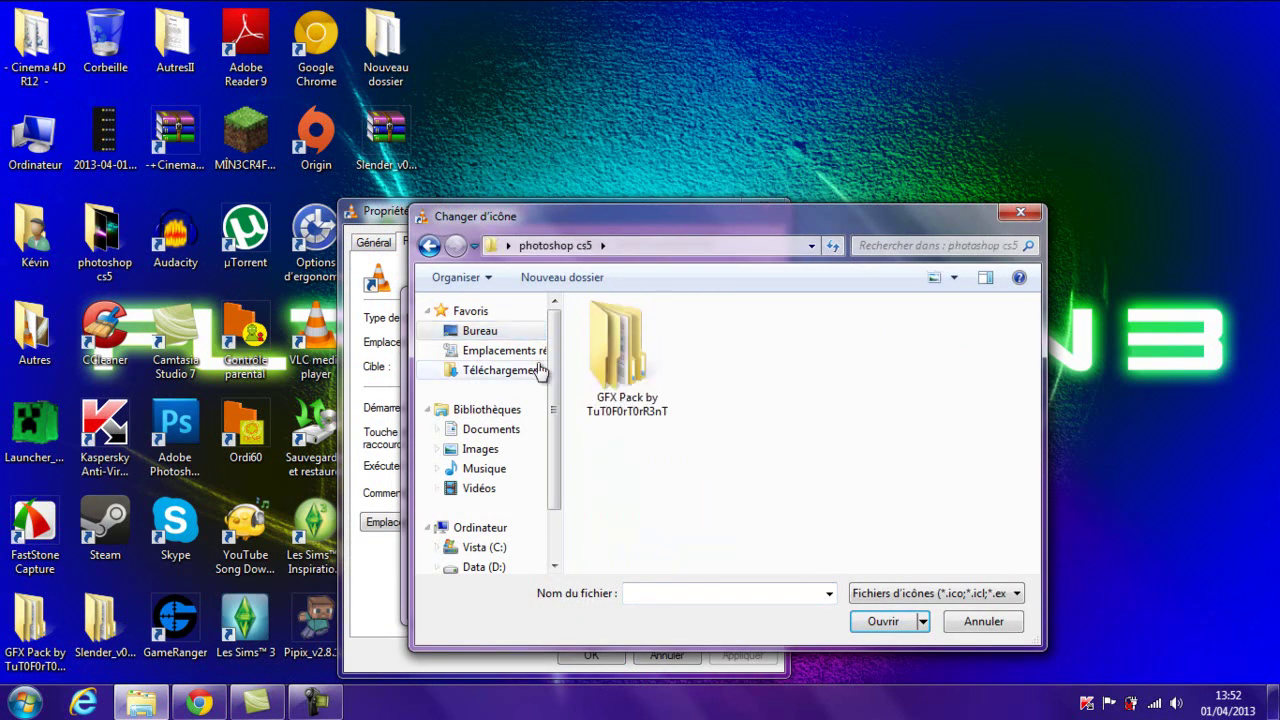
{"action": "left_click", "coordinate": [431, 247]}
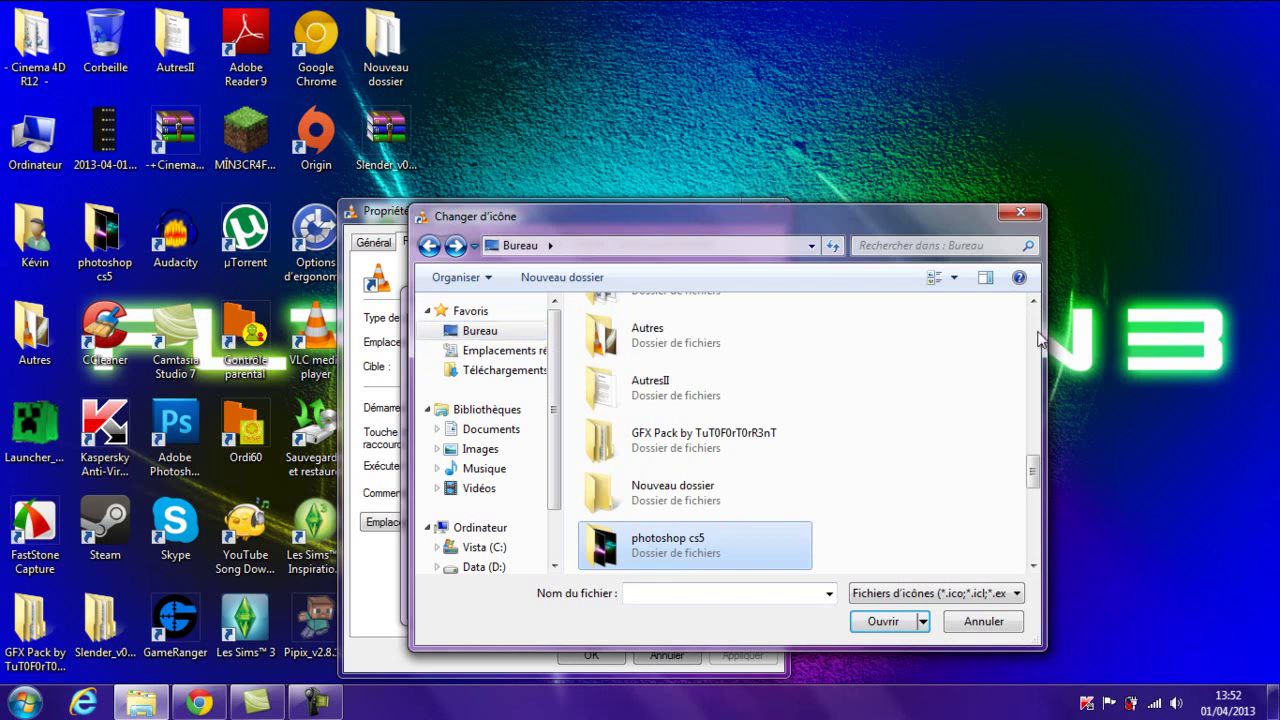
{"action": "double_click", "coordinate": [710, 493]}
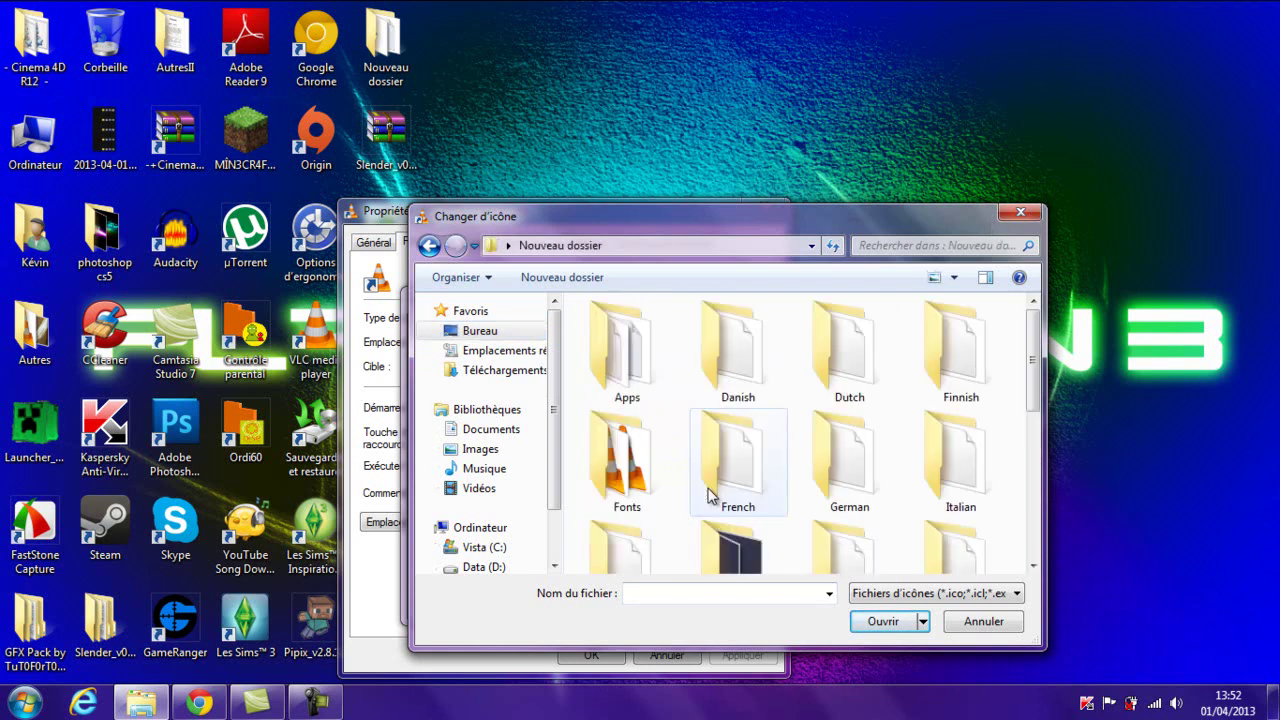
{"action": "left_click", "coordinate": [1020, 212]}
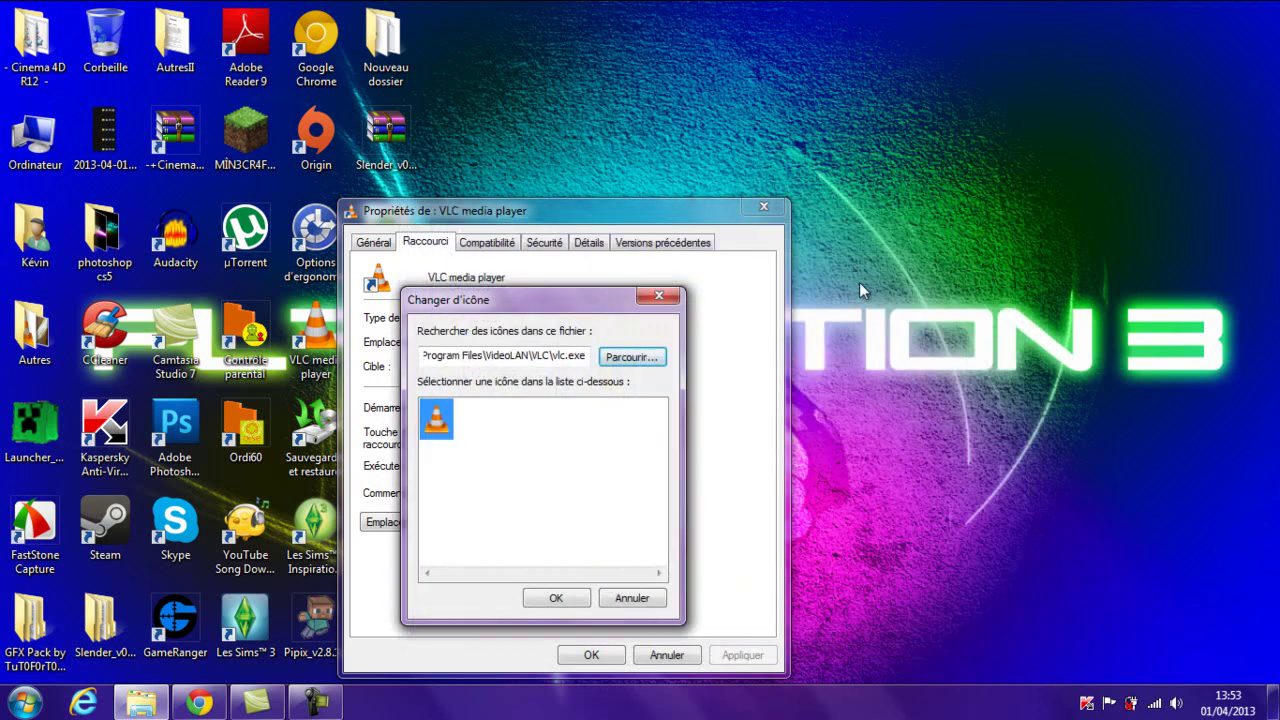
{"action": "left_click", "coordinate": [660, 297]}
{"action": "left_click", "coordinate": [763, 206]}
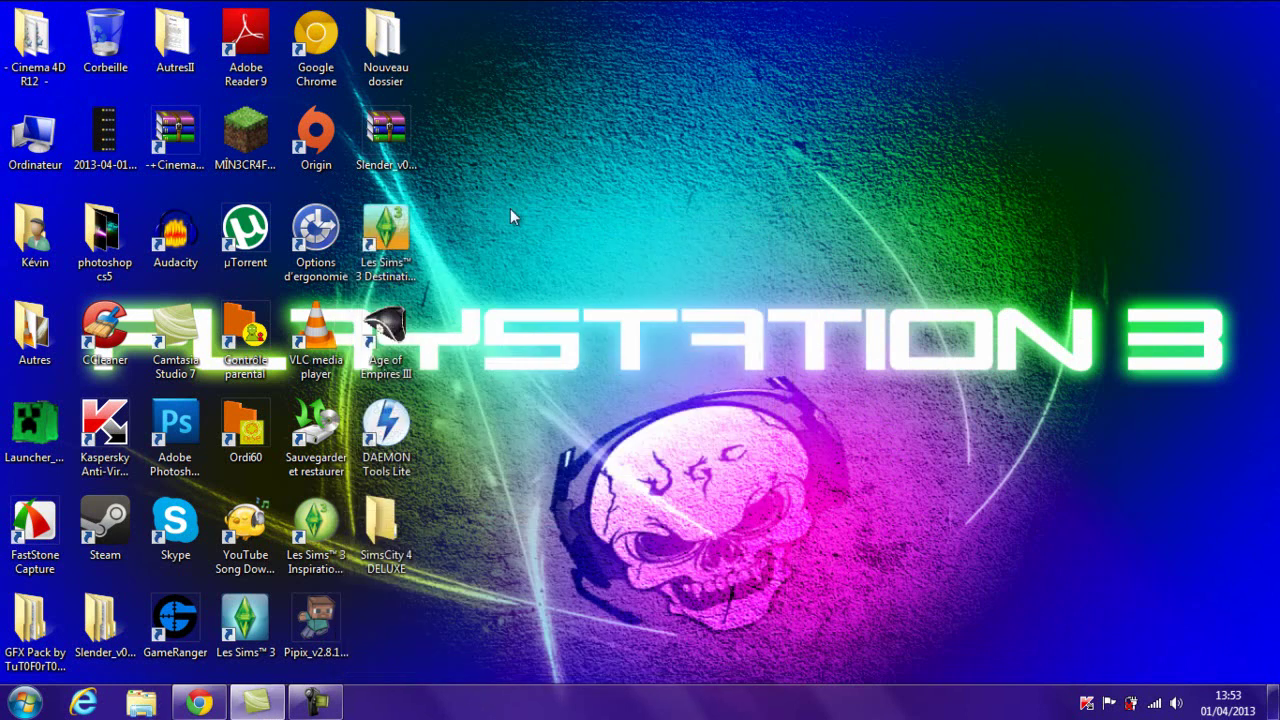
{"action": "left_click_drag", "start_coordinate": [440, 3], "coordinate": [690, 242]}
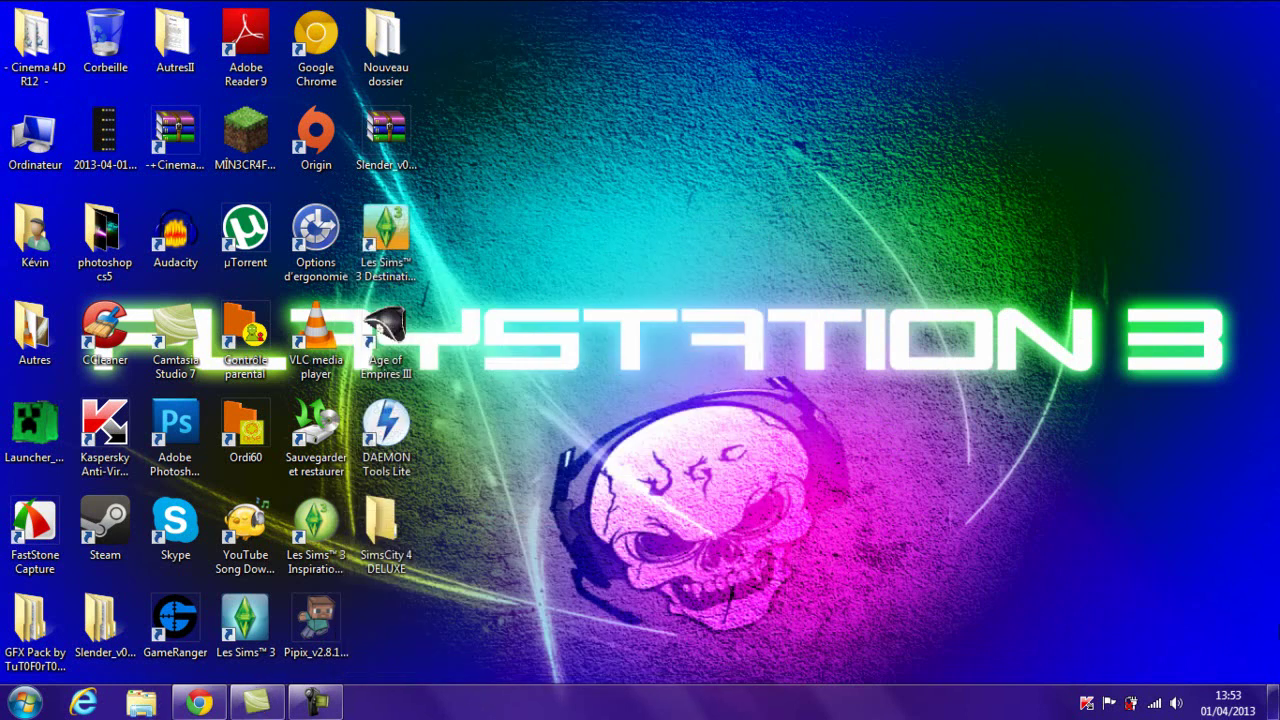
{"action": "left_click_drag", "start_coordinate": [1279, 680], "coordinate": [410, 12]}
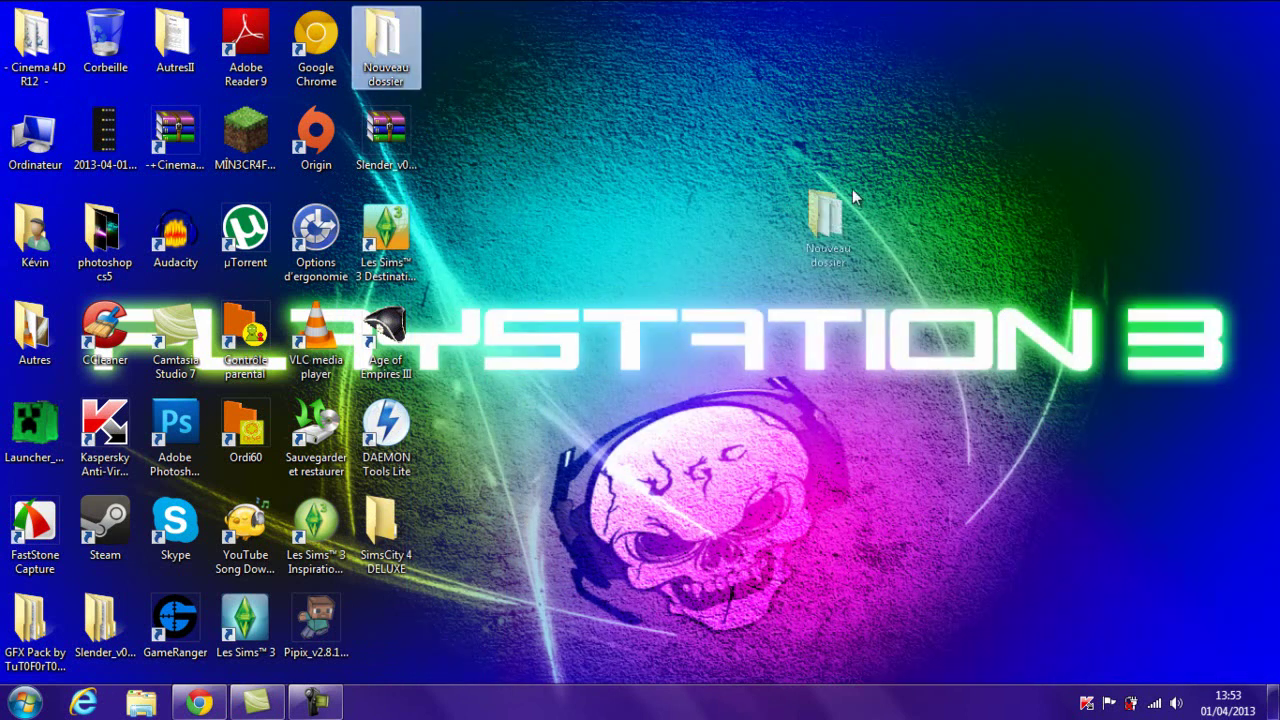
{"action": "left_click", "coordinate": [476, 50]}
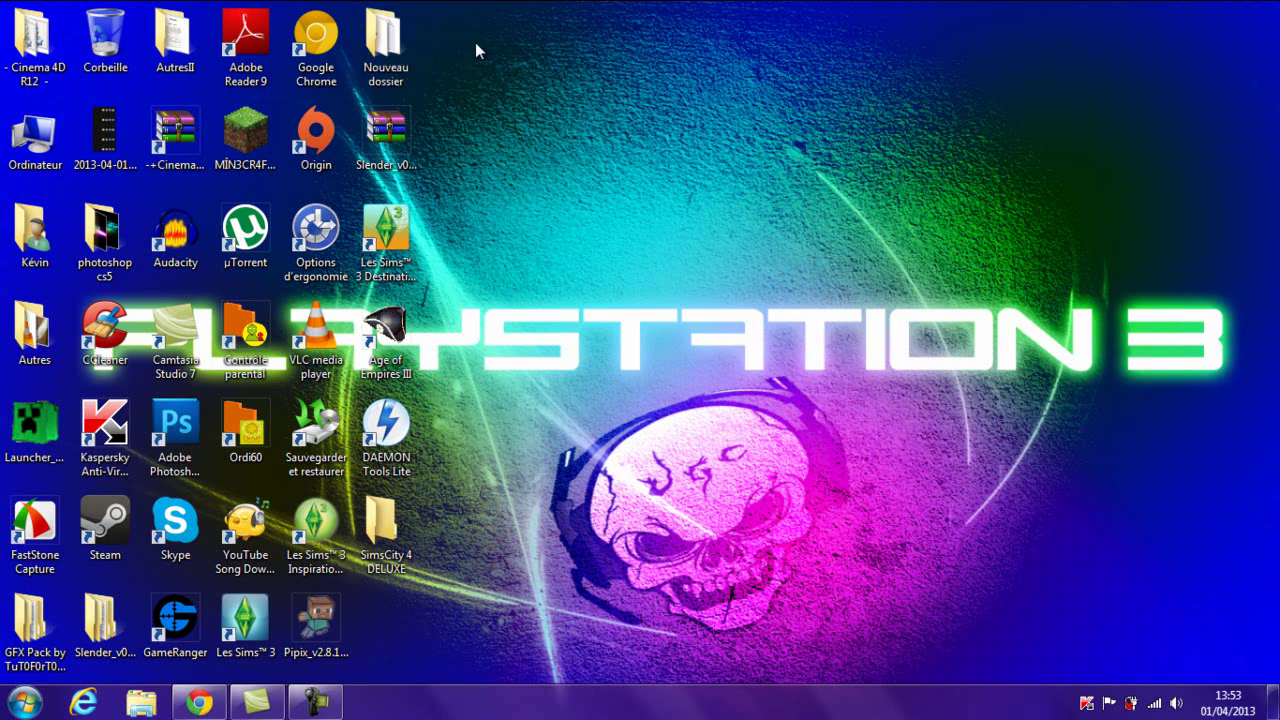
{"action": "left_click_drag", "start_coordinate": [432, 5], "coordinate": [1265, 663]}
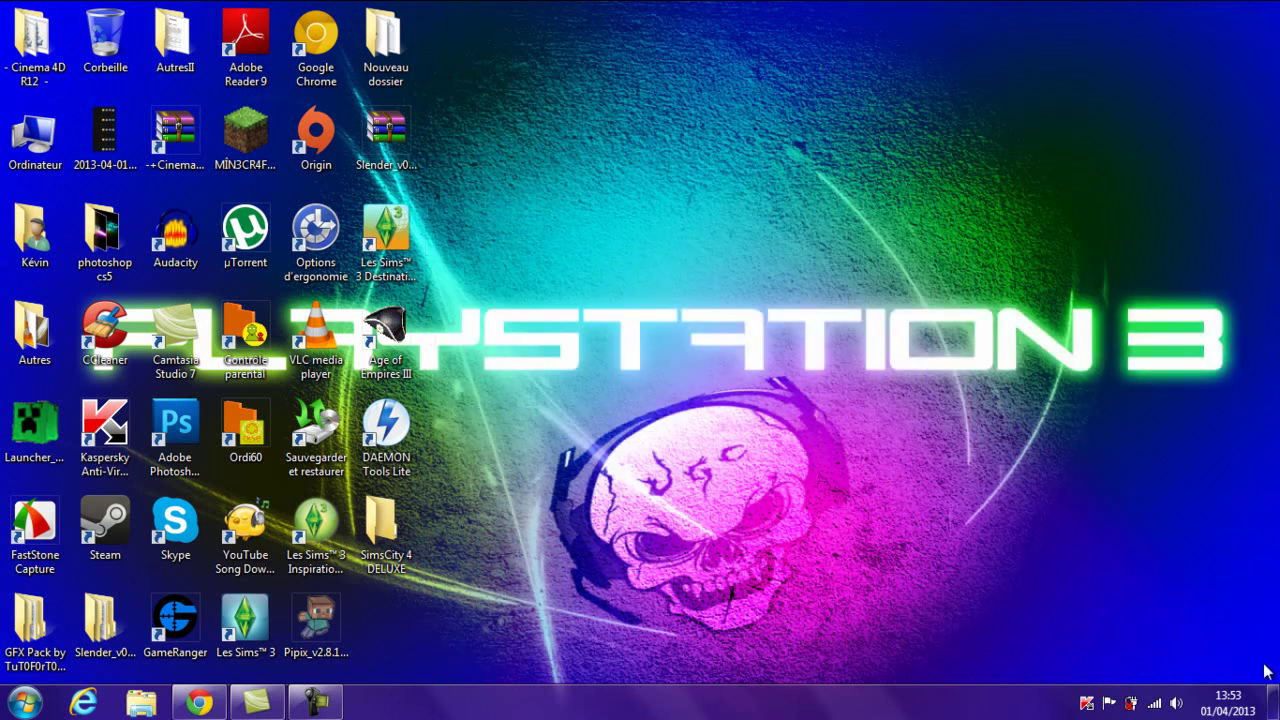